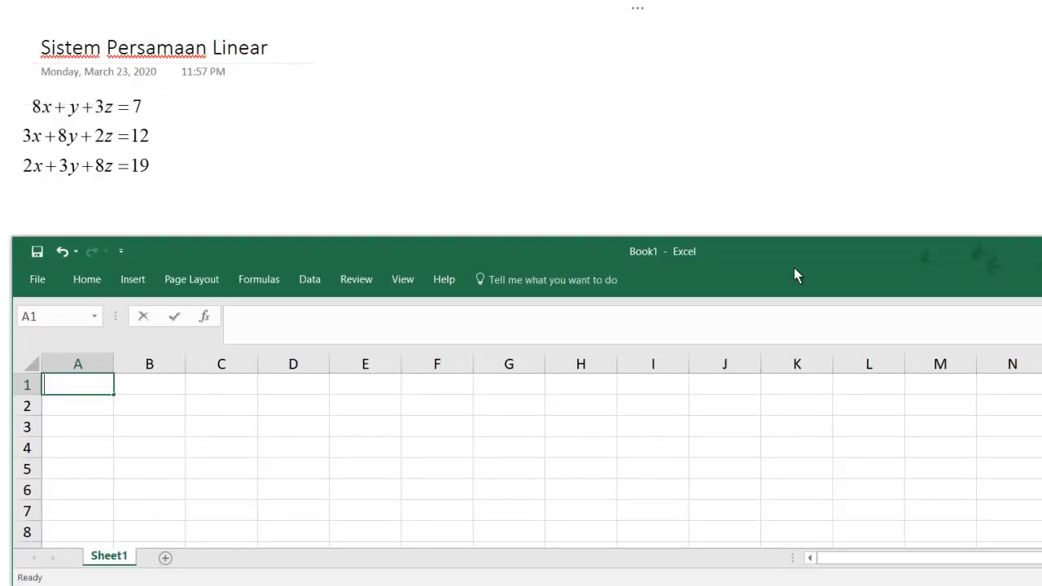
- Enter the first equation's coefficients 8, 1, 3 and constant 7 in cells A1 to D1
type("8")
key("Tab")
type("1")
key("Tab")
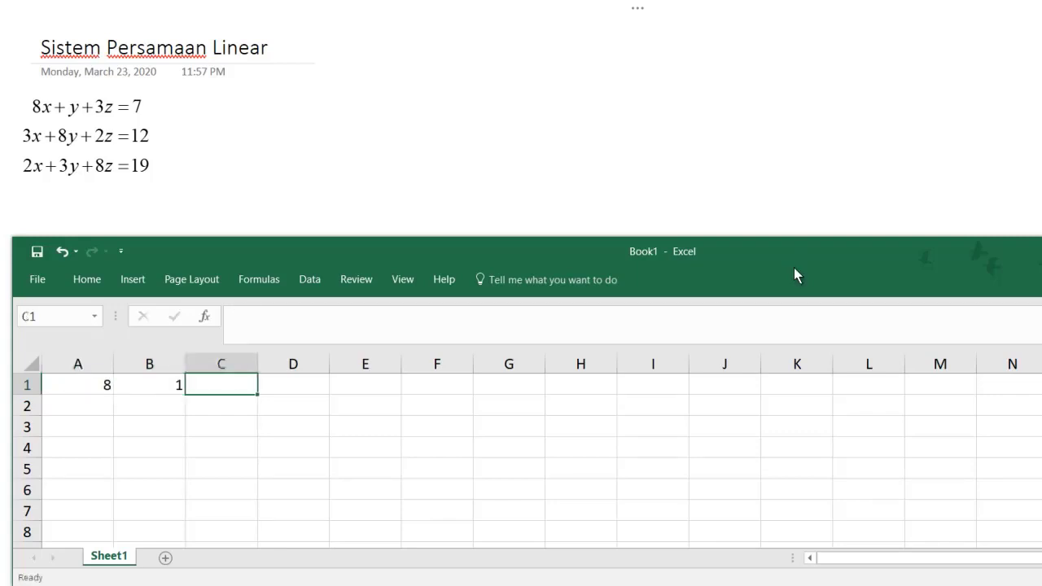
type("3")
key("Tab")
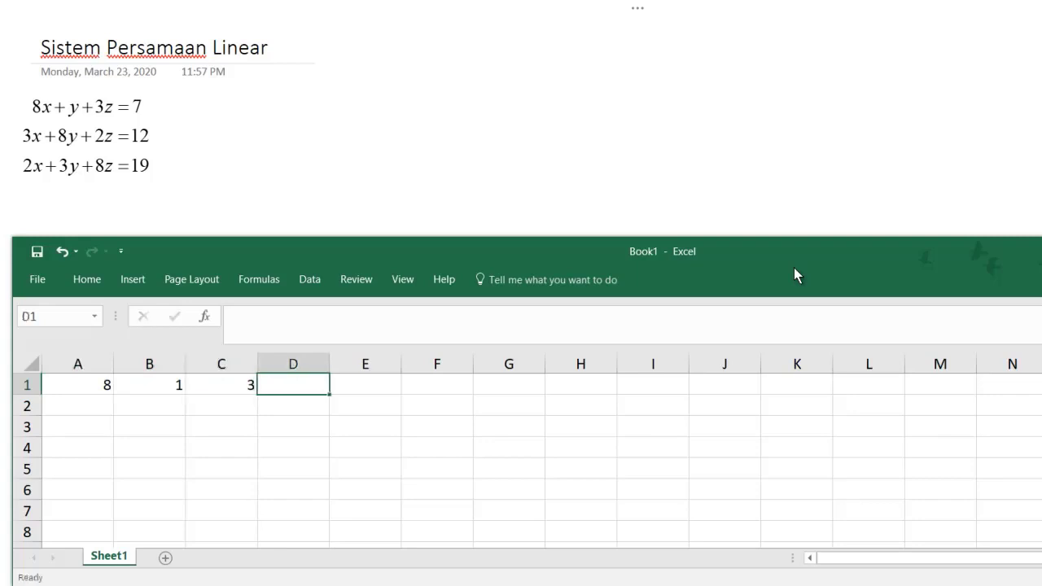
type("7")
key("Return")
- Enter the second equation's coefficients 3, 8, 2 and constant 12 in cells A2 to D2
key("Left")
key("Left")
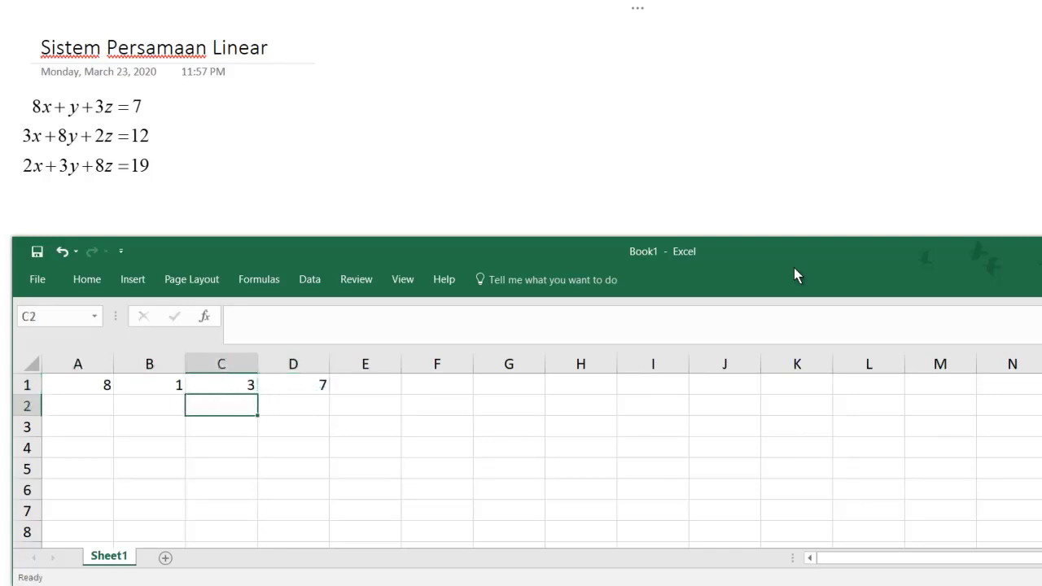
key("Left")
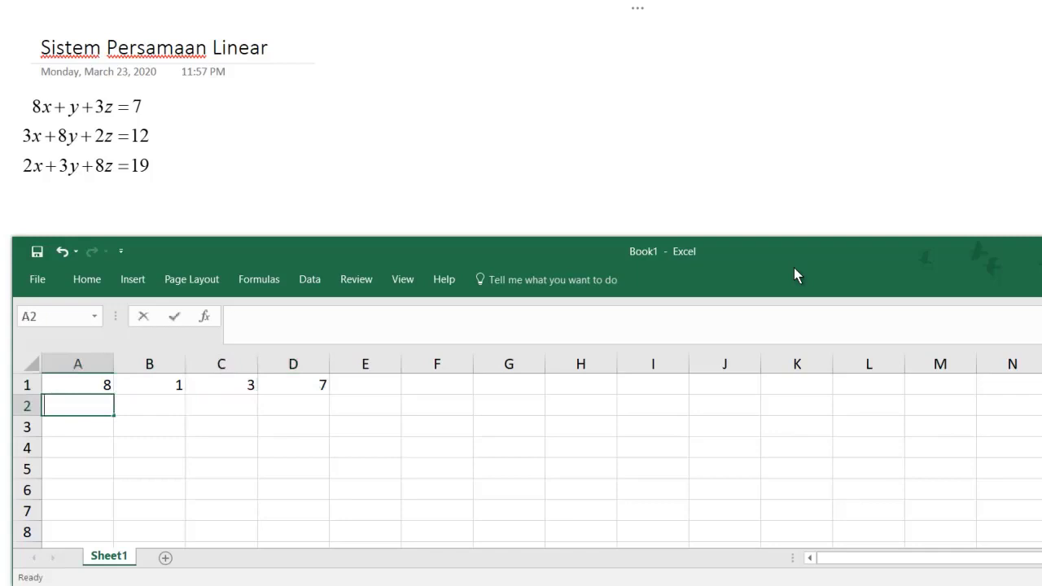
type("3")
key("Tab")
type("8")
key("Tab")
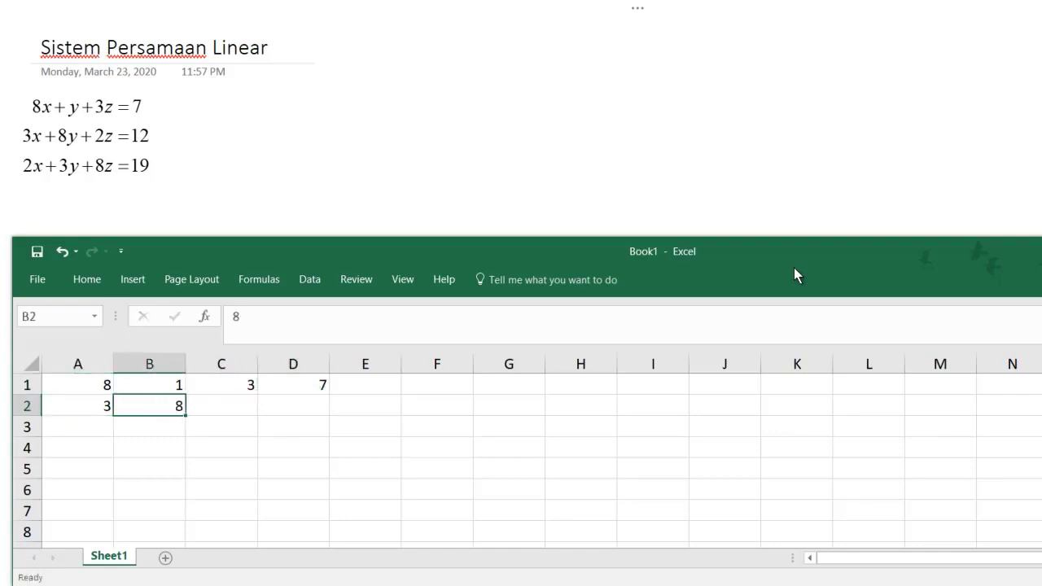
type("2")
key("Tab")
type("12")
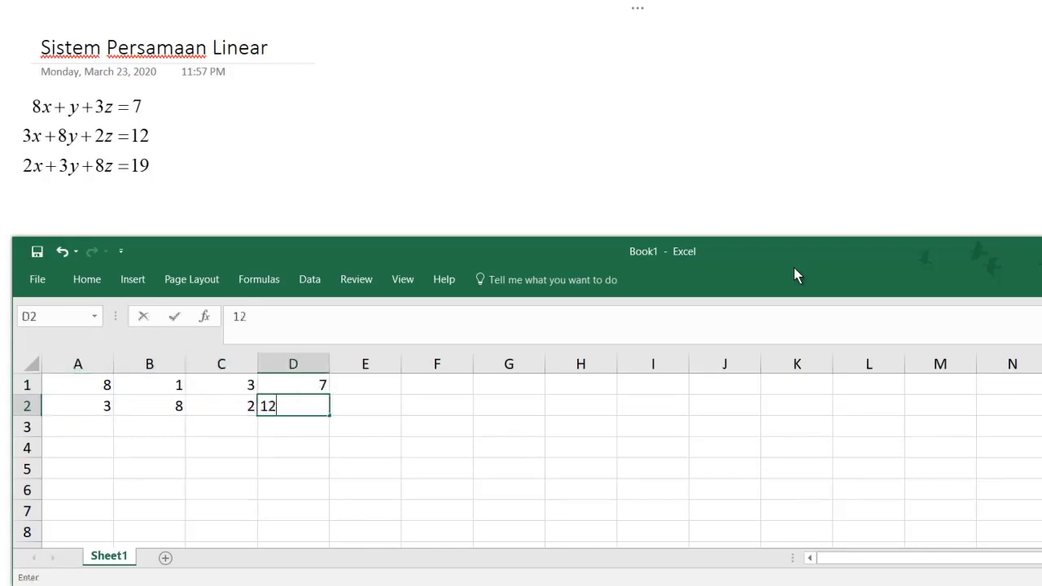
key("Return")
- Move the two constants from D1:D2 to E1:E2, leaving column D empty as a separator
key("Up")
key("Up")
key("shift+Down")
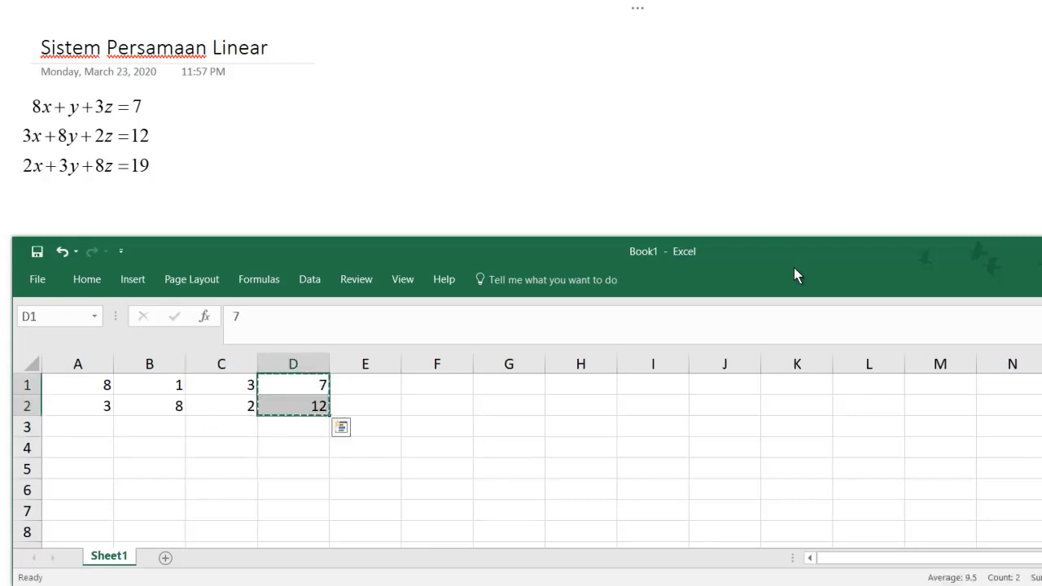
key("ctrl+x")
key("Right")
key("ctrl+v")
key("Left")
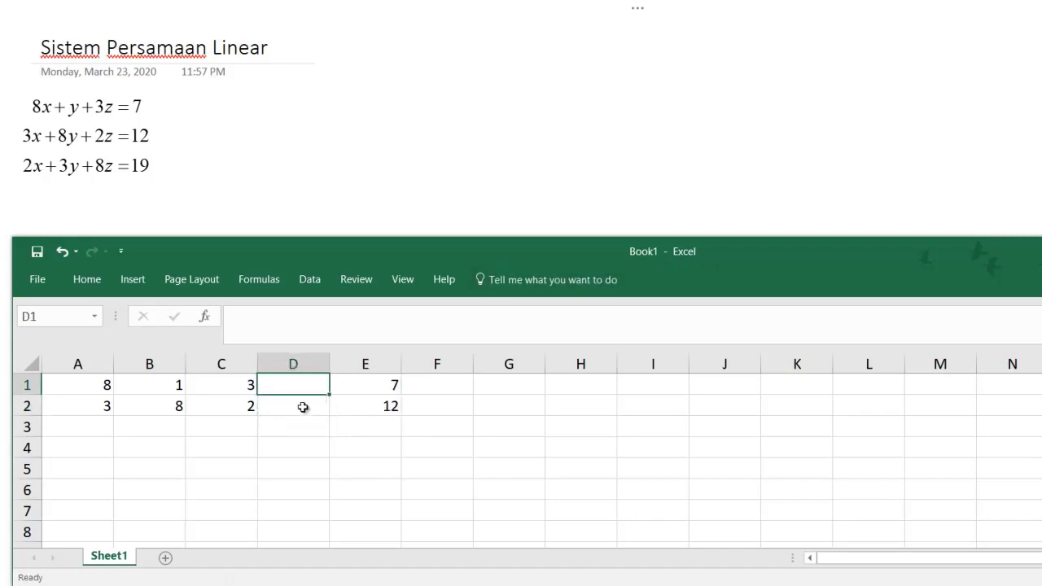
- Enter the third equation's coefficients 2, 3, 8 in A3:C3 and its constant 19 in E3
left_click(97, 430)
type("2")
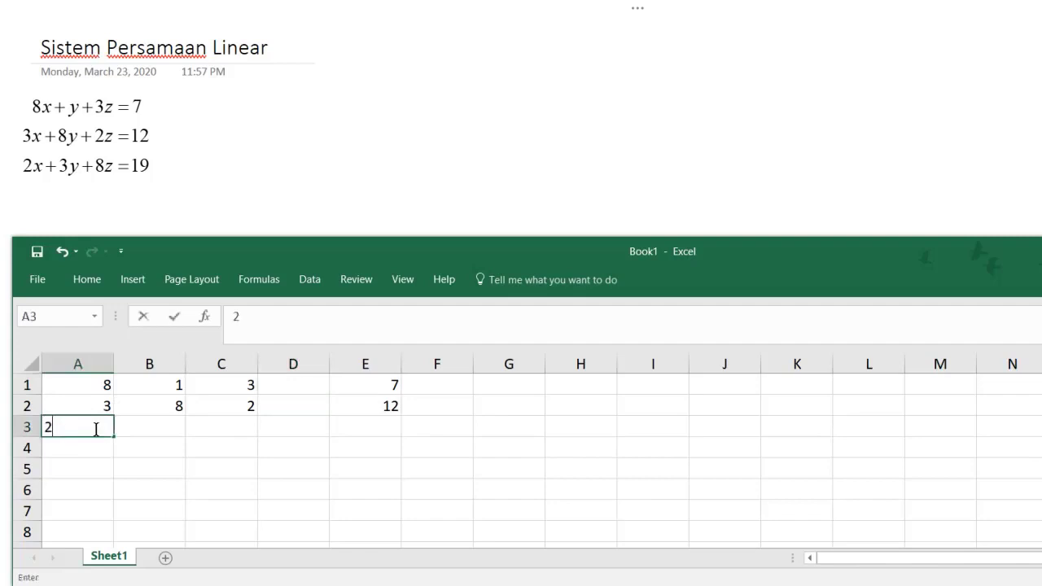
key("Tab")
type("3")
key("Tab")
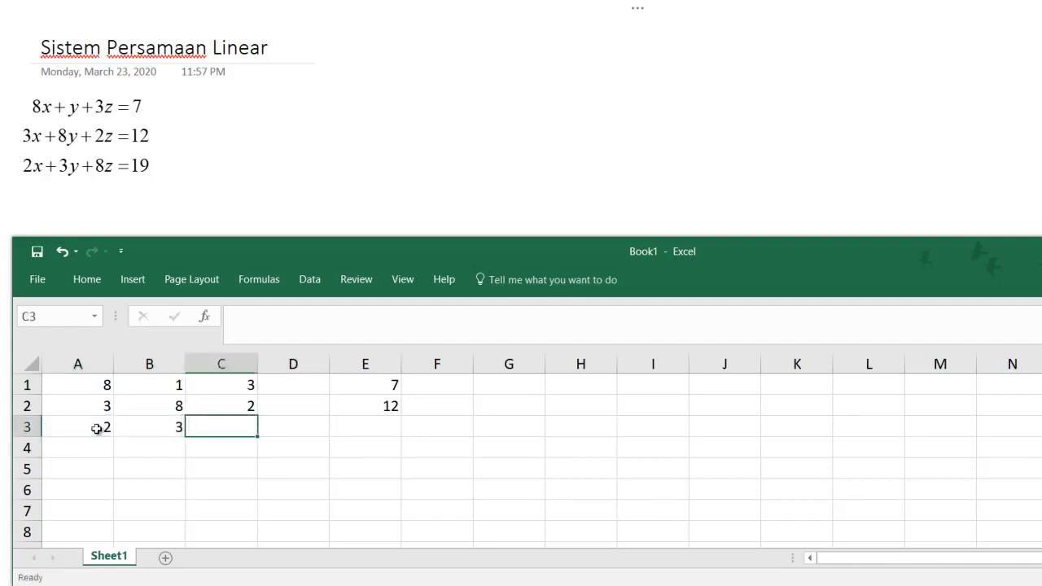
type("8")
key("Tab")
key("Tab")
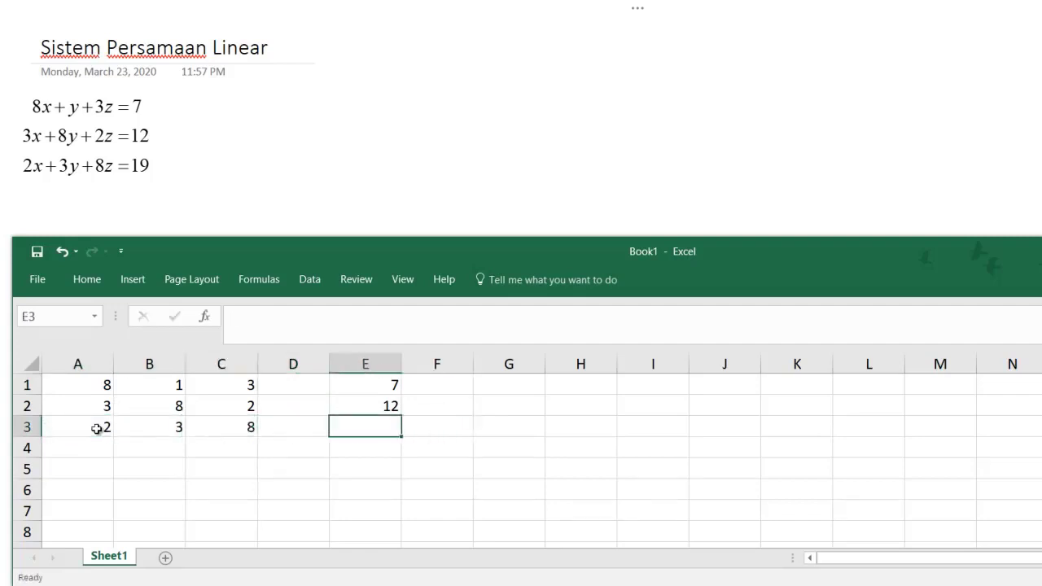
type("19")
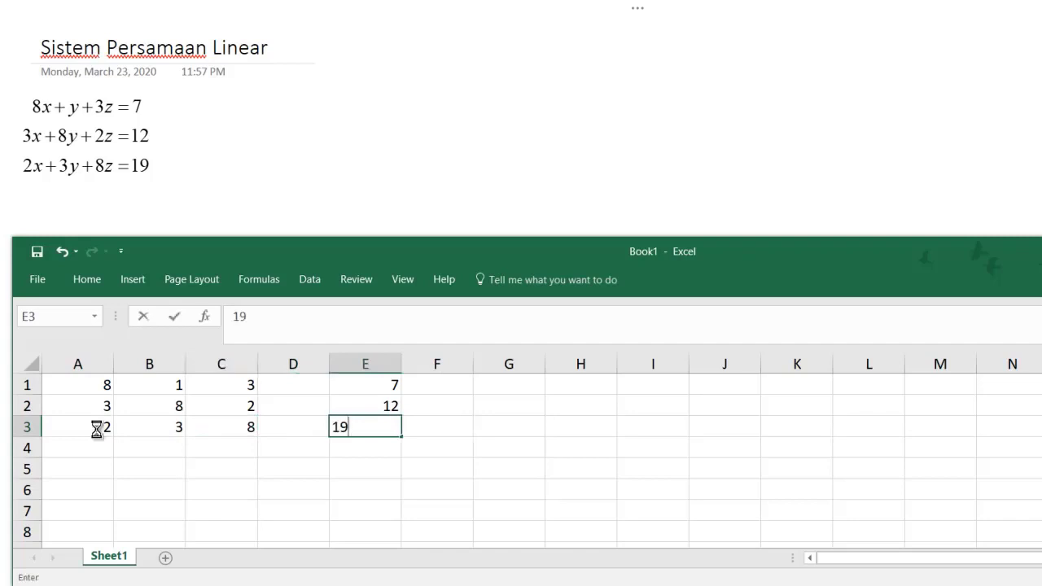
key("Return")
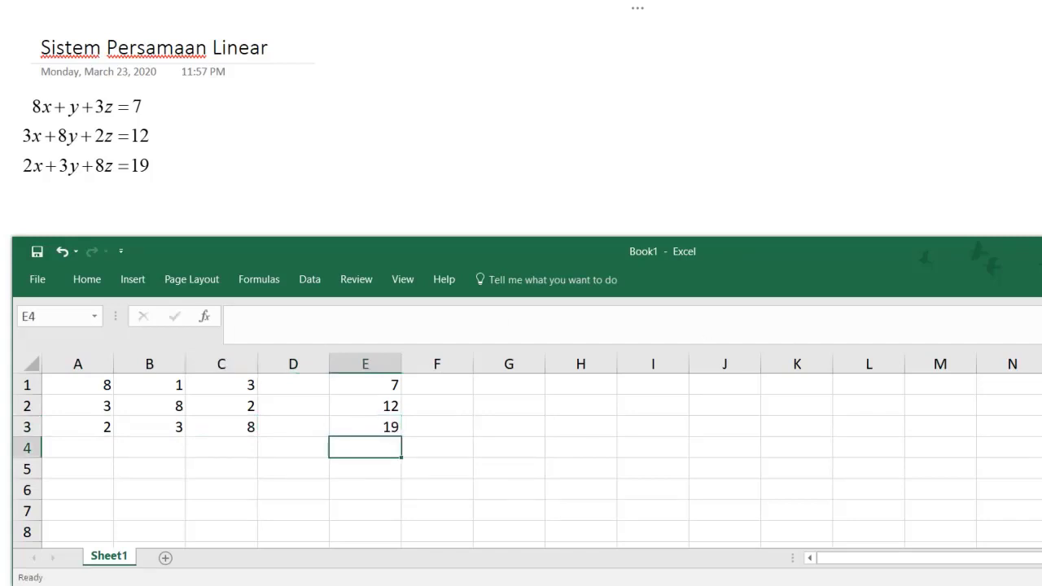
- Maximize the workbook window and enter the iteration table headers X1, X2, X3 and E in A5:D5
key("super+Up")
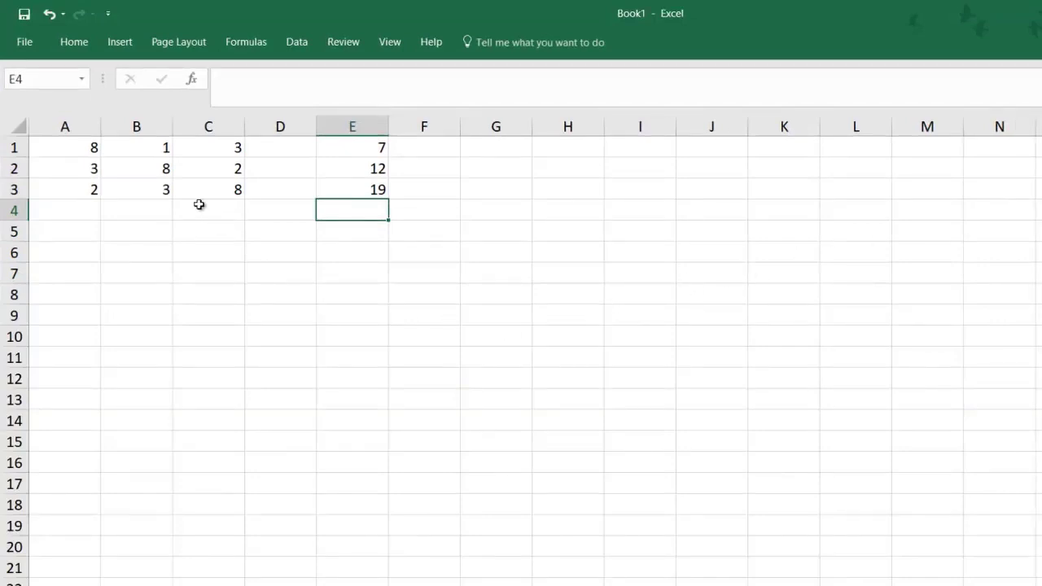
left_click(74, 229)
type("X1")
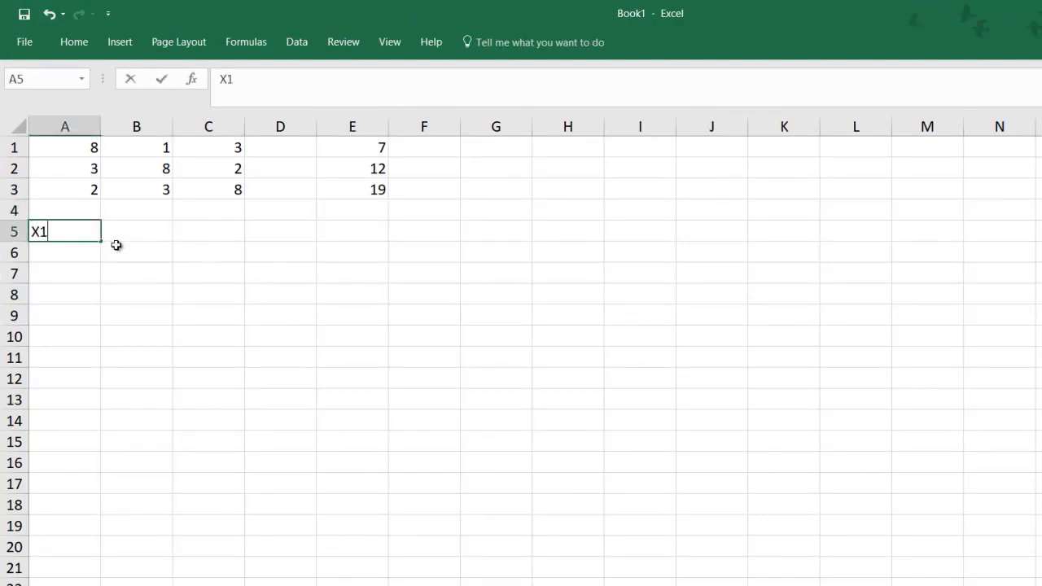
key("Tab")
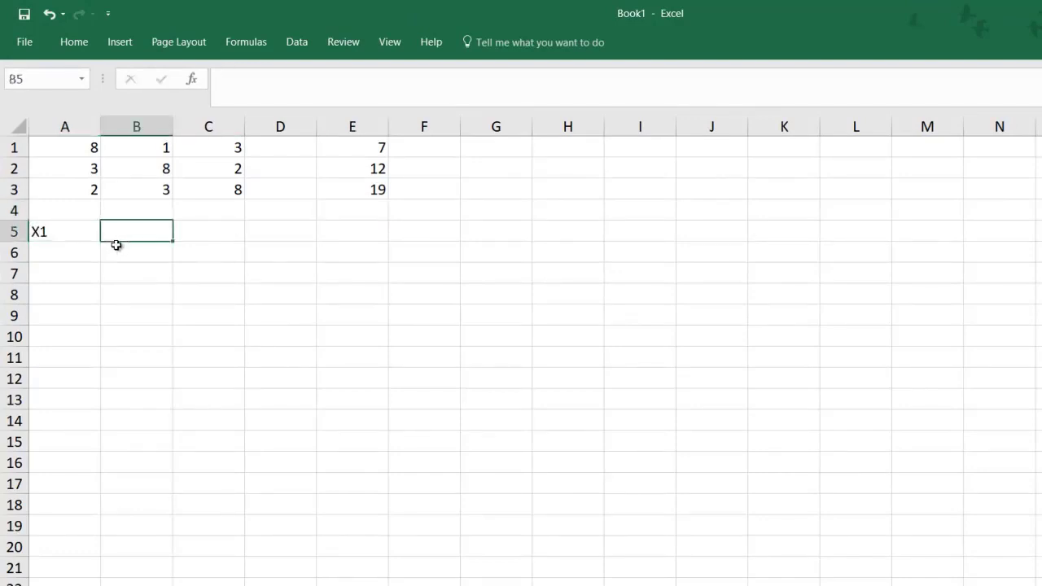
type("X2")
key("Tab")
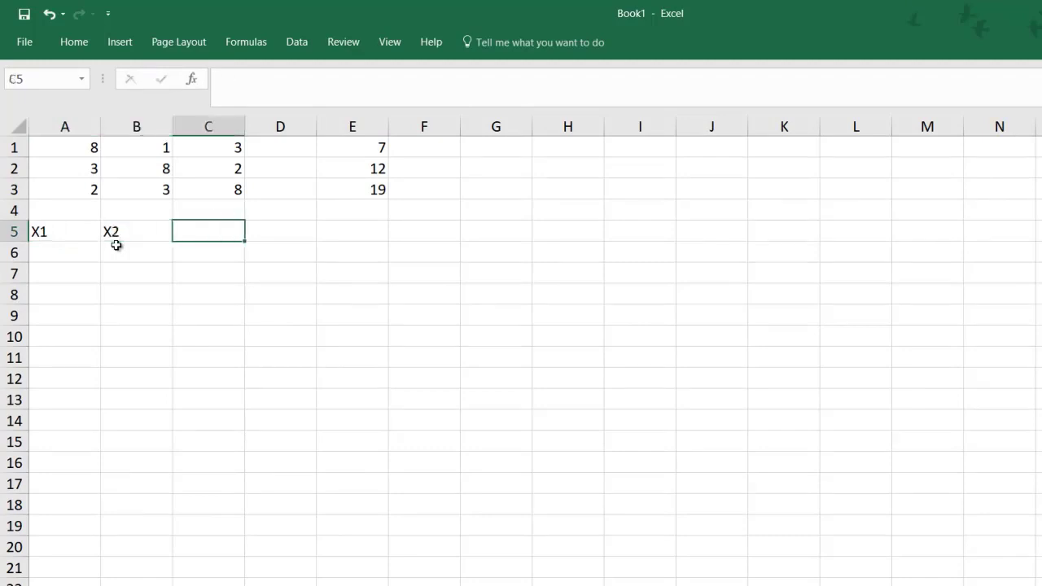
type("X3")
key("Tab")
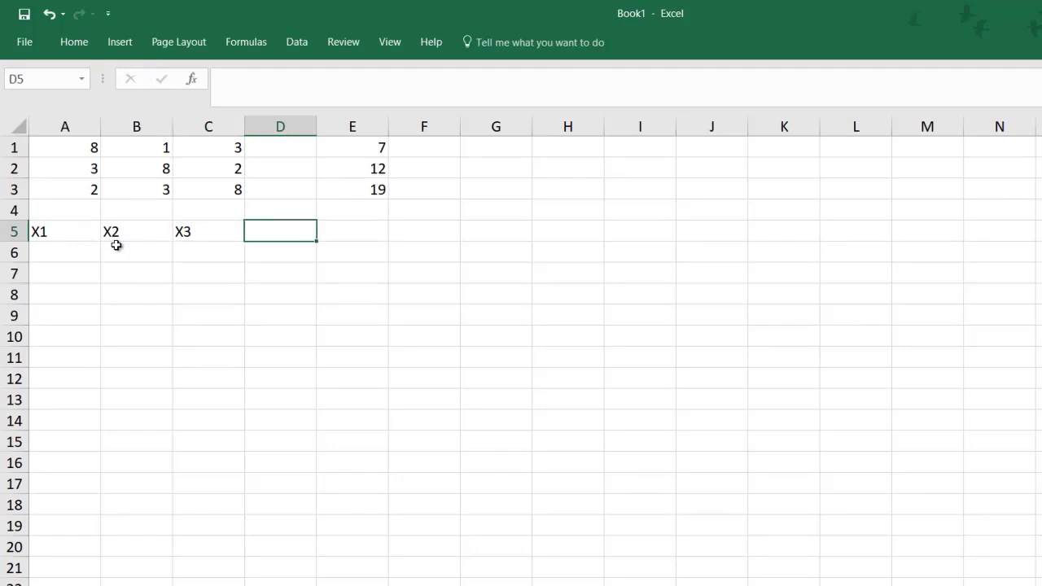
type("E")
key("Return")
- Enter 0 as the initial guess for X1, X2 and X3 in cells A6 to C6
key("Left")
key("Left")
key("Left")
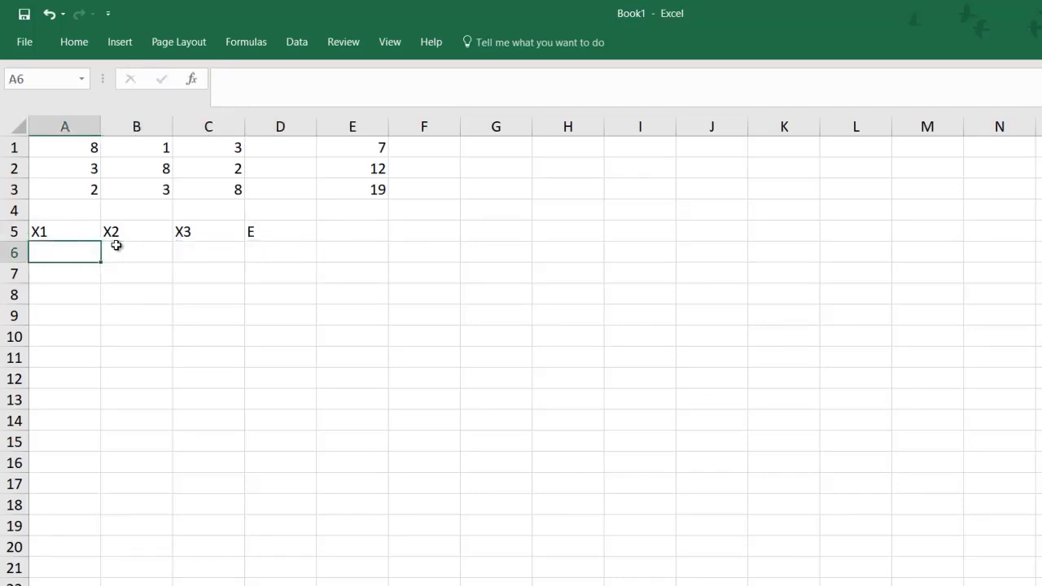
type("0")
key("Tab")
type("0")
key("Tab")
type("0")
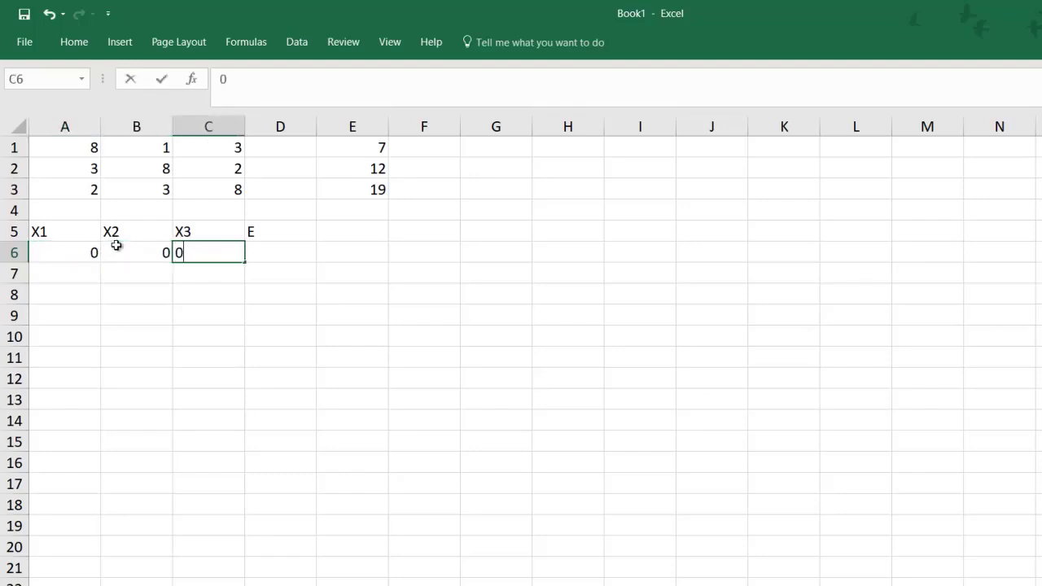
key("Tab")
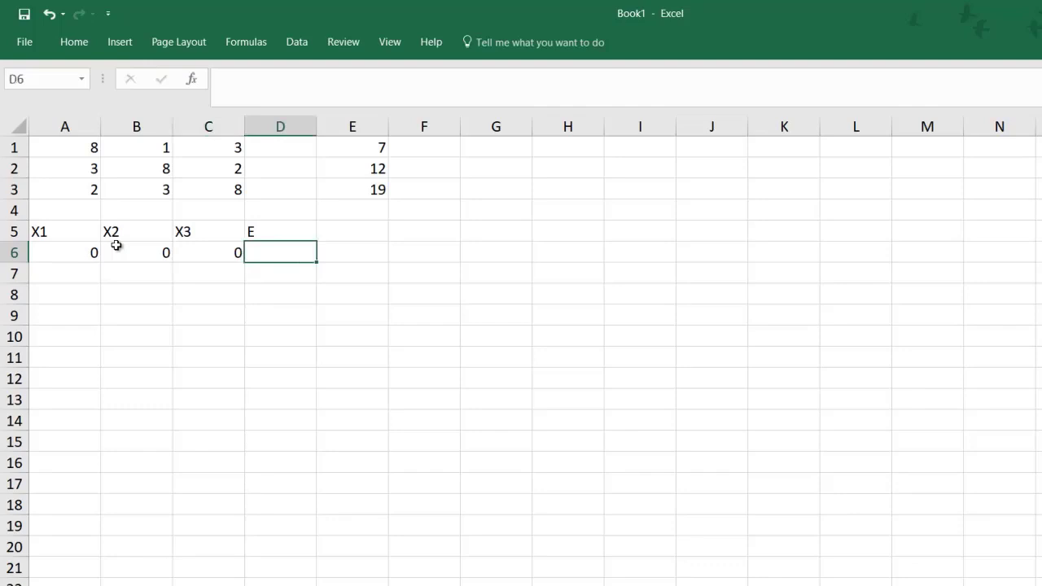
type("0")
key("Return")
key("Left")
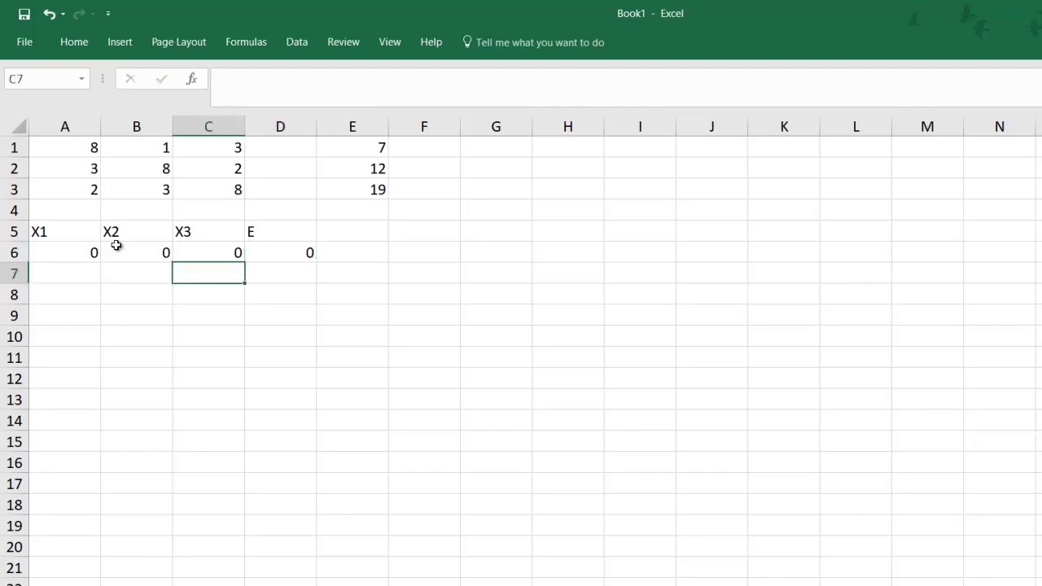
key("Right")
key("Up")
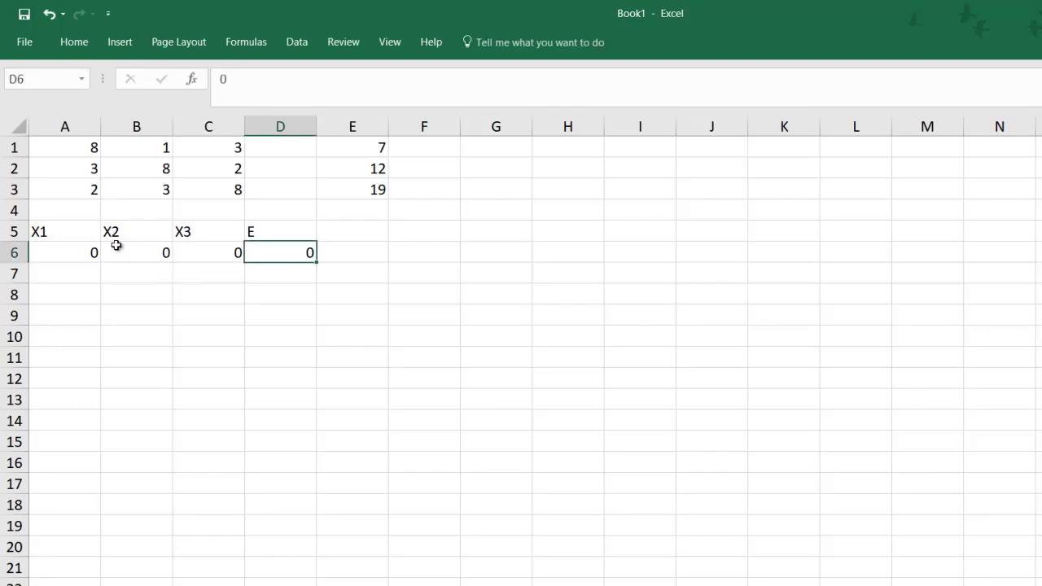
- Enter inf as the initial error in cell D6
type("inf")
key("Return")
- Enter the X1 numerator formula =(E1-B1*B6-C1*C6) in cell A7
key("Left")
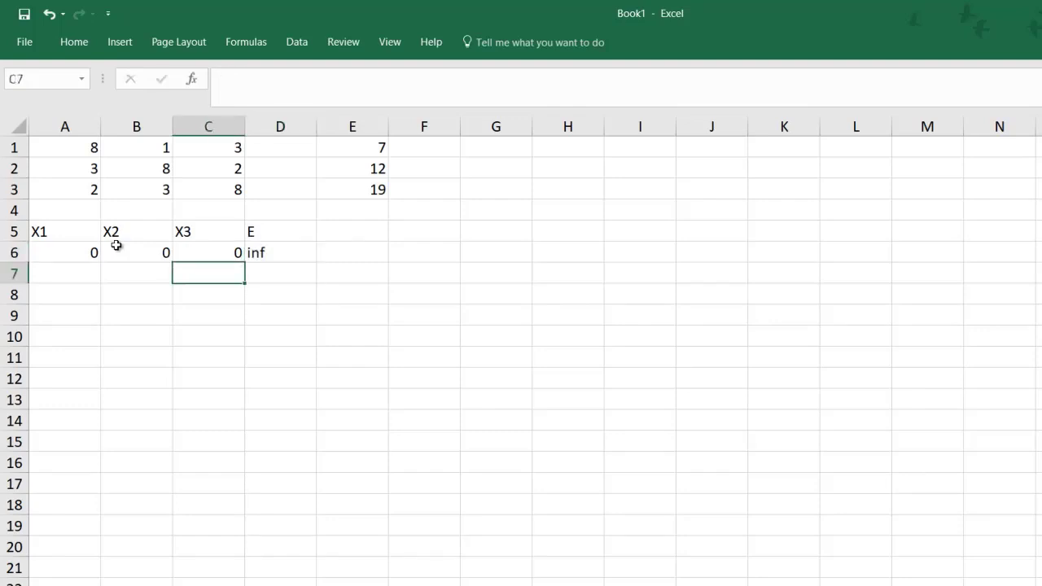
key("Left")
key("Left")
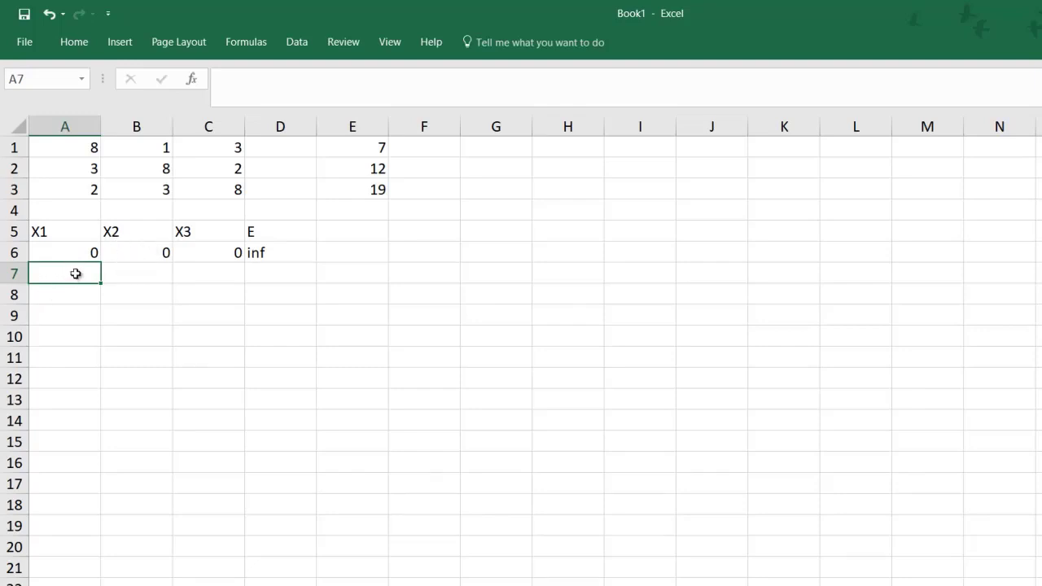
type("=(")
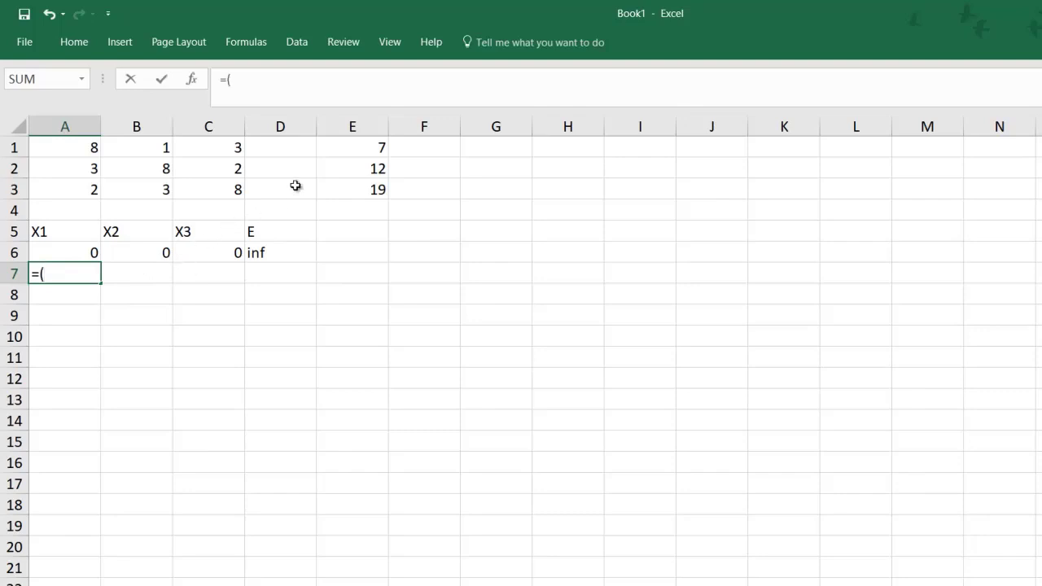
left_click(357, 151)
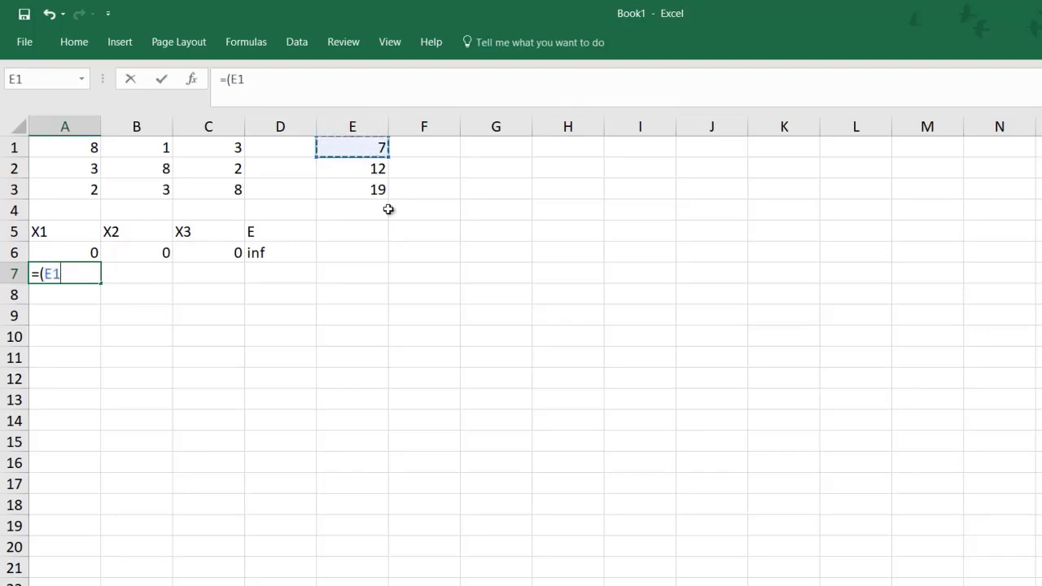
type("-")
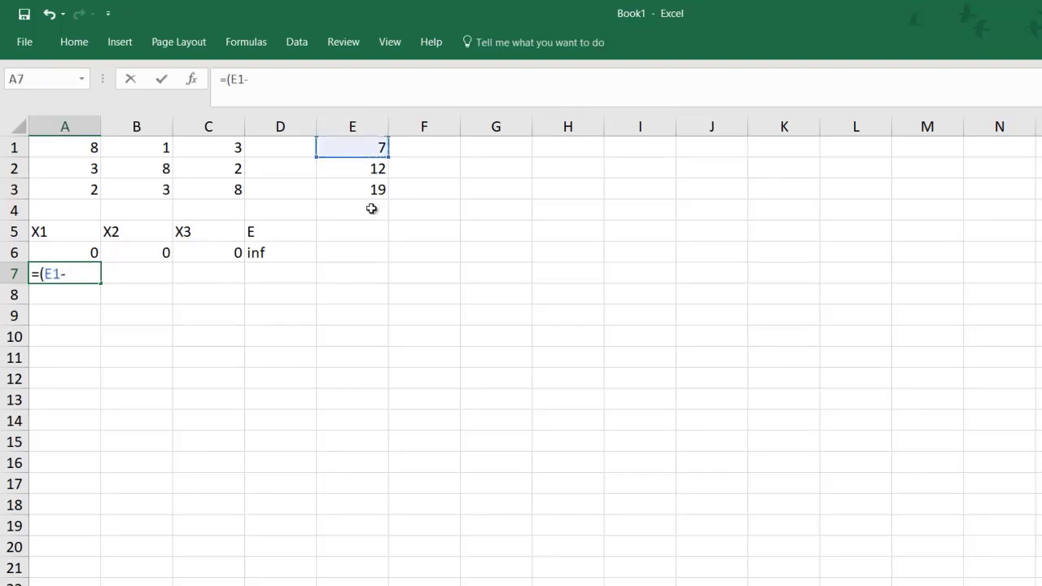
left_click(144, 150)
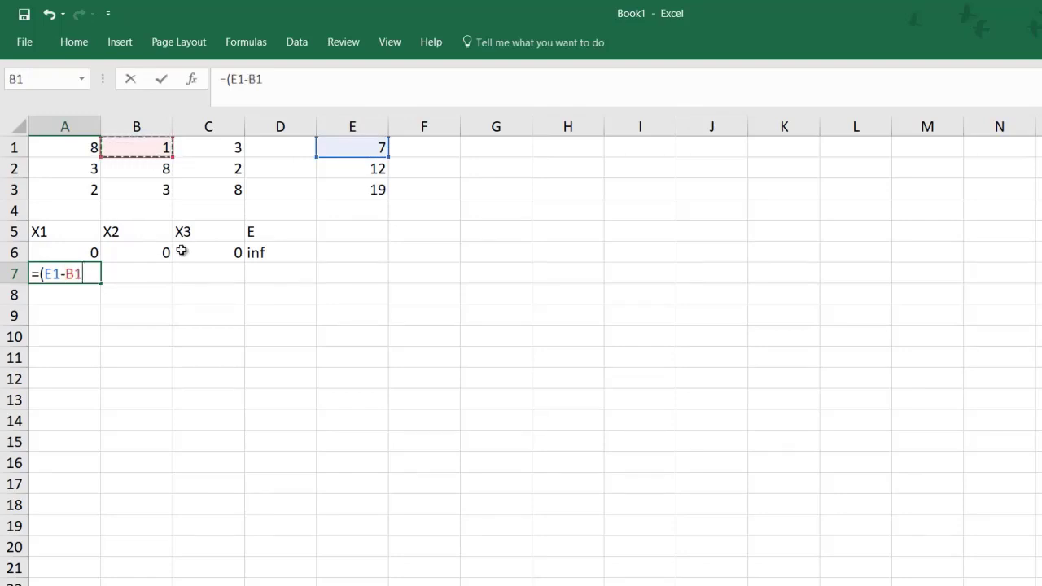
type("*")
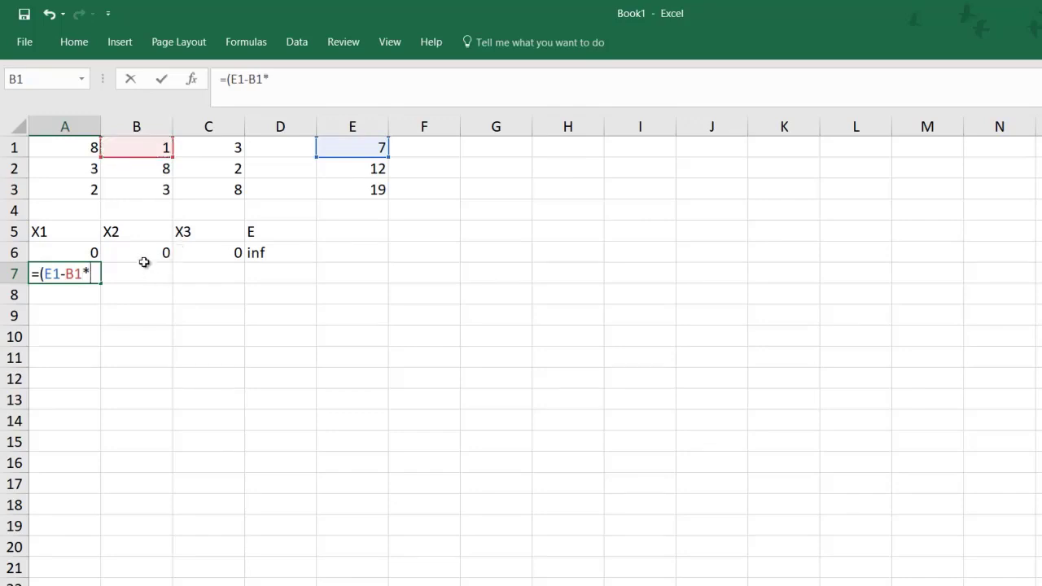
left_click(144, 252)
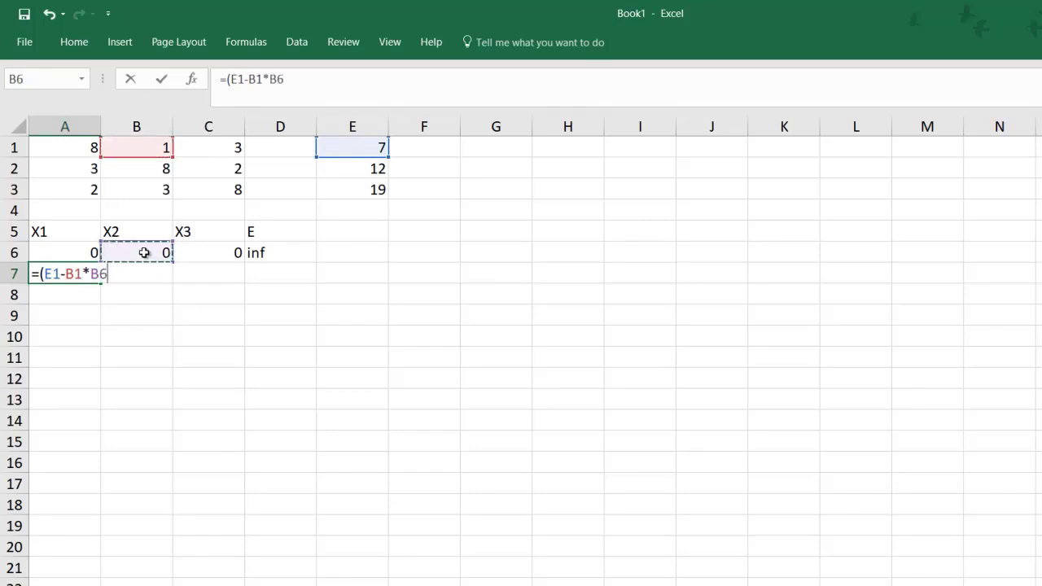
type("-")
left_click(203, 150)
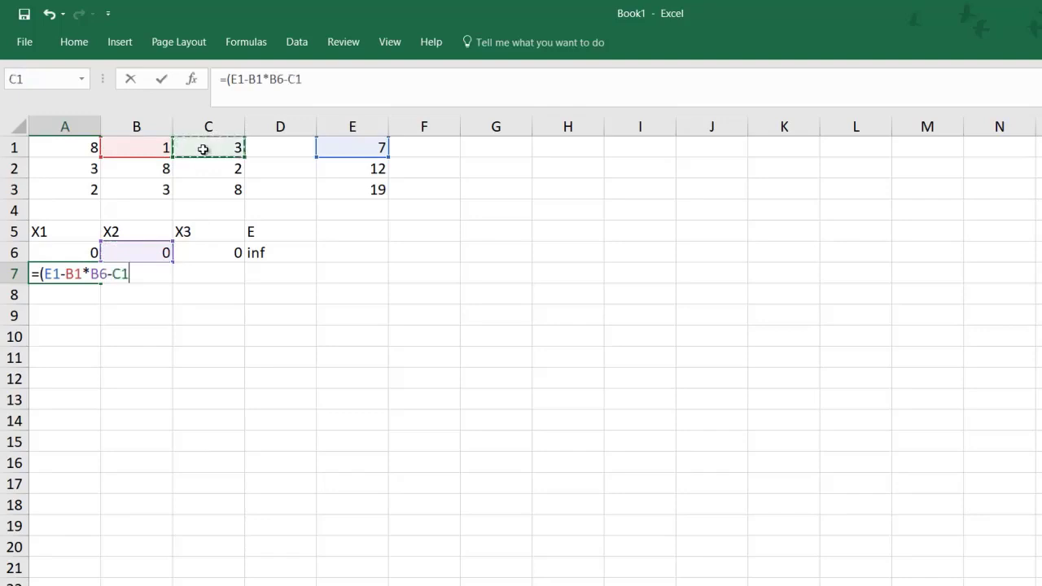
type("*")
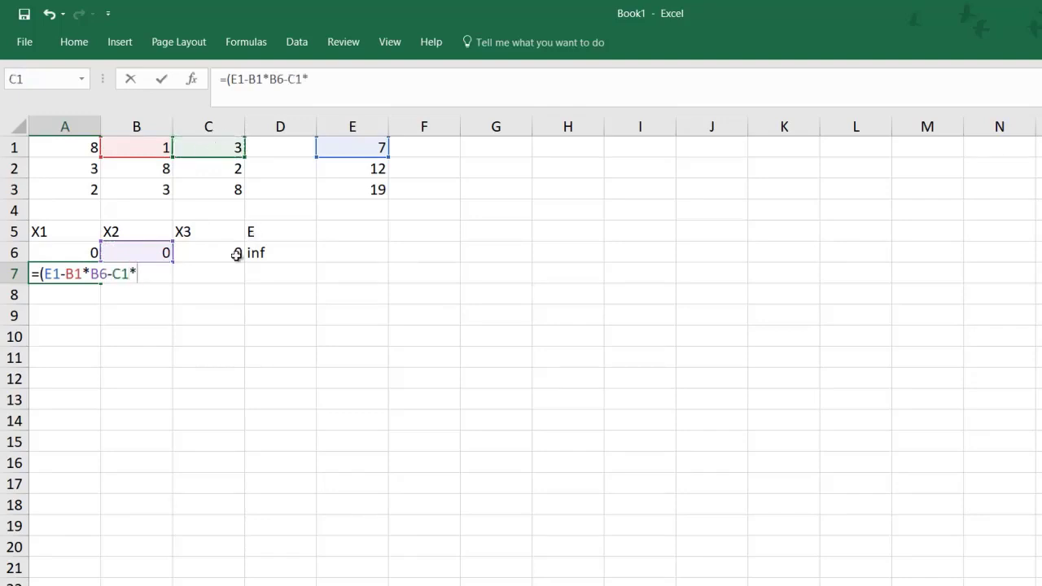
left_click(215, 256)
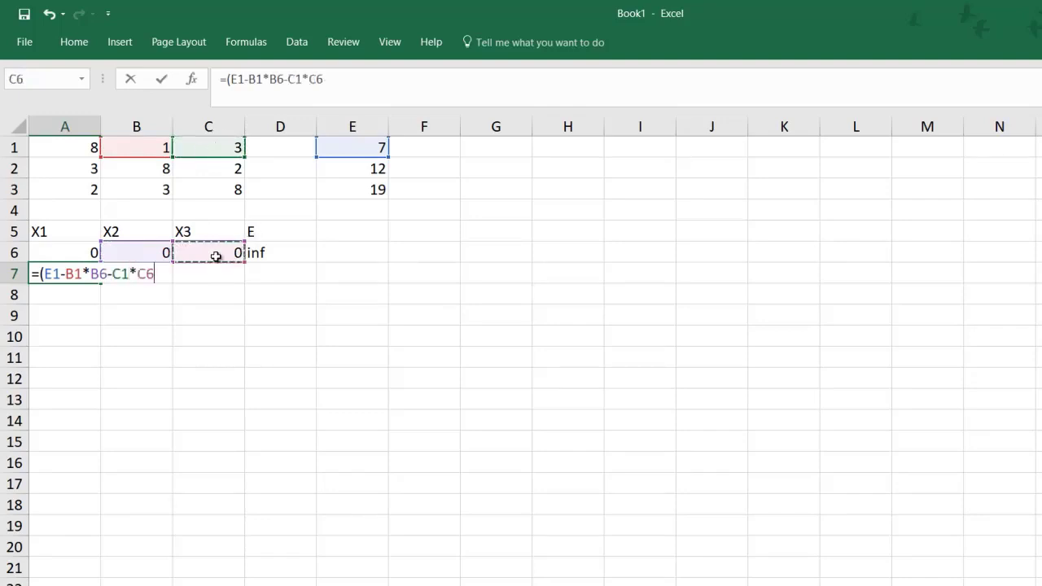
type(")")
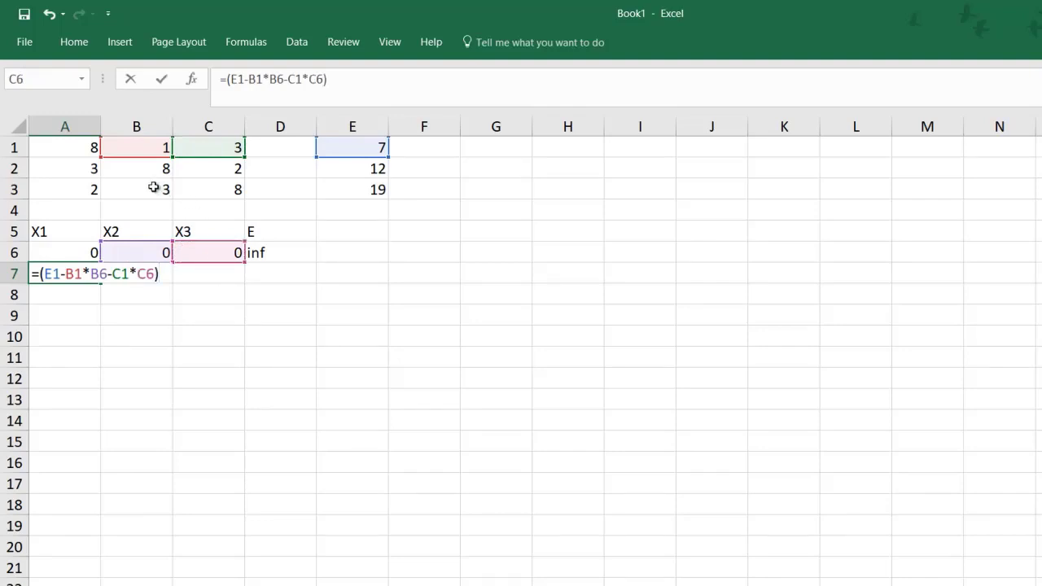
left_click(91, 147)
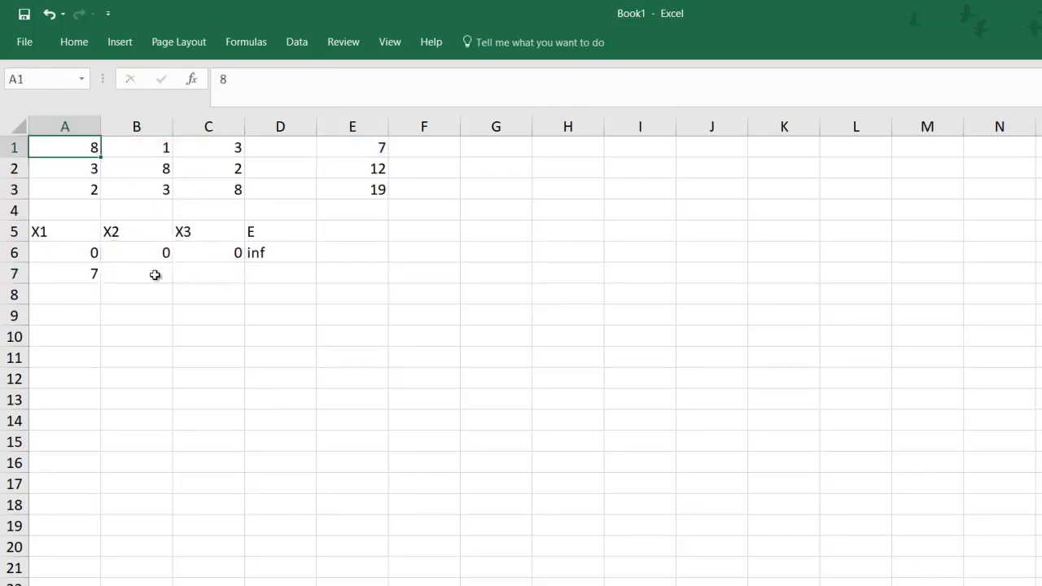
- Add a division by A1 to the formula in A7, making it =(E1-B1*B6-C1*C6)/A1
left_click(90, 273)
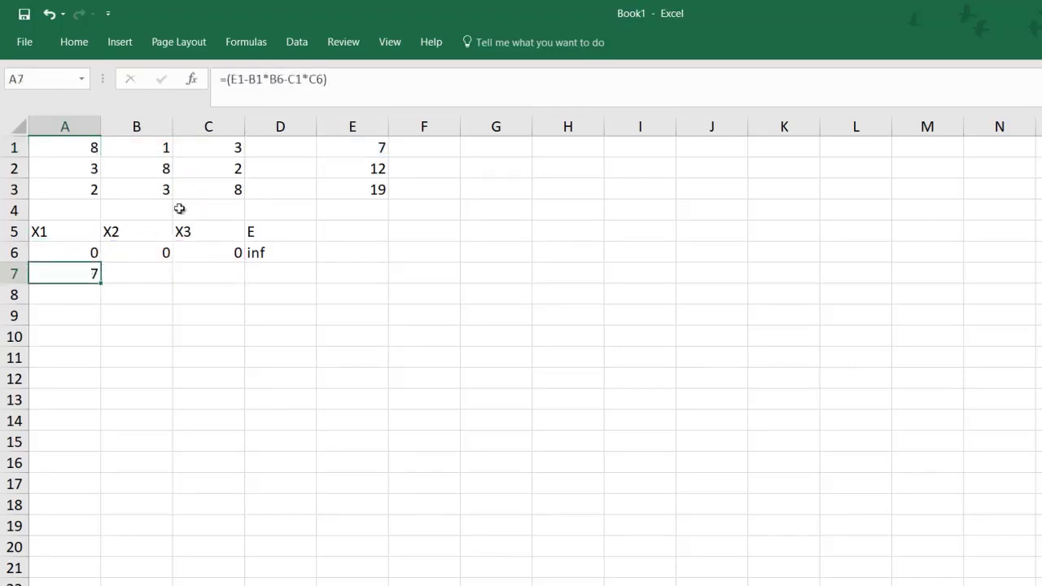
left_click(350, 80)
type("/")
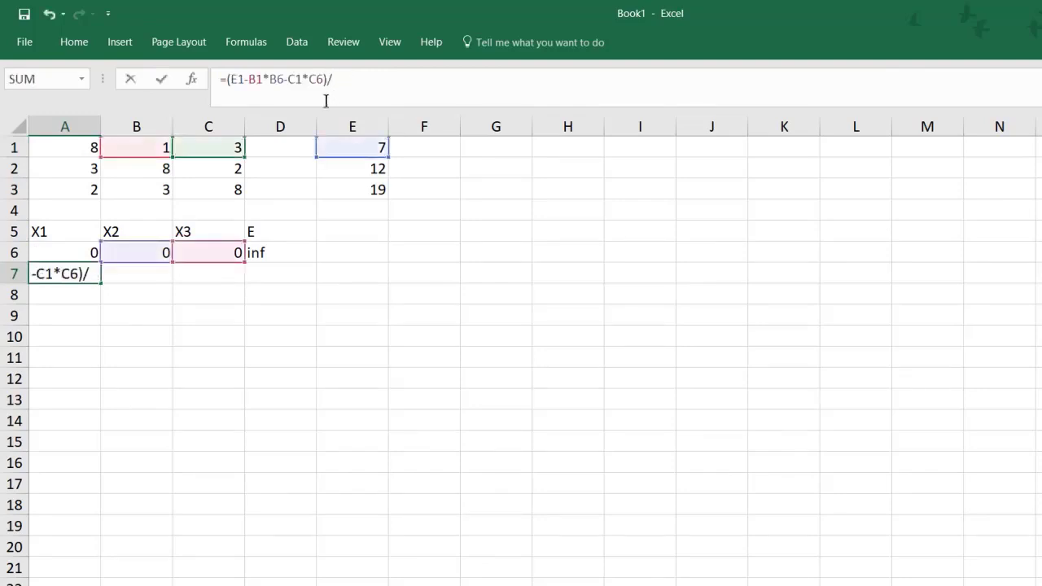
left_click(76, 146)
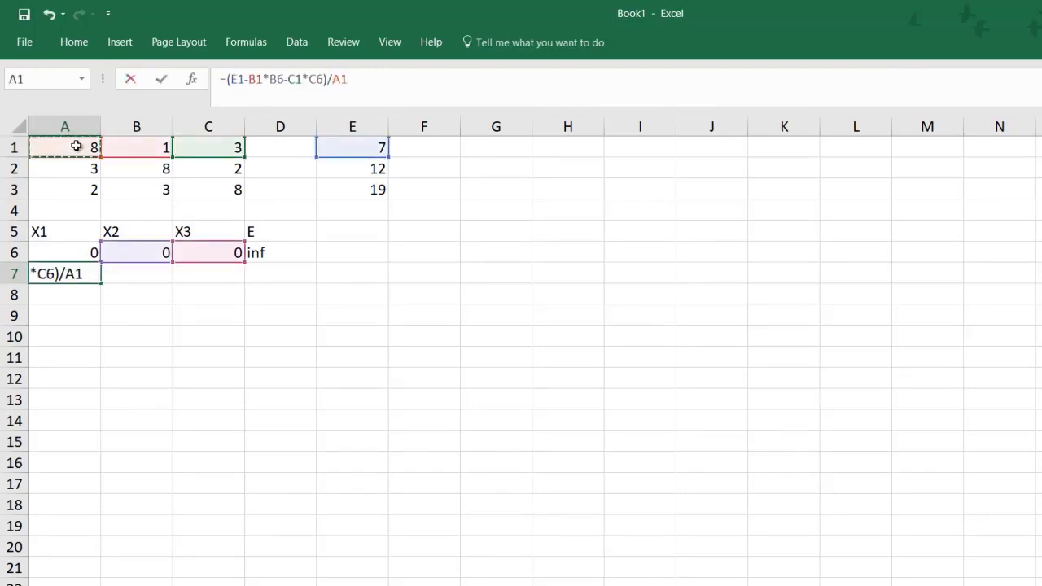
key("Return")
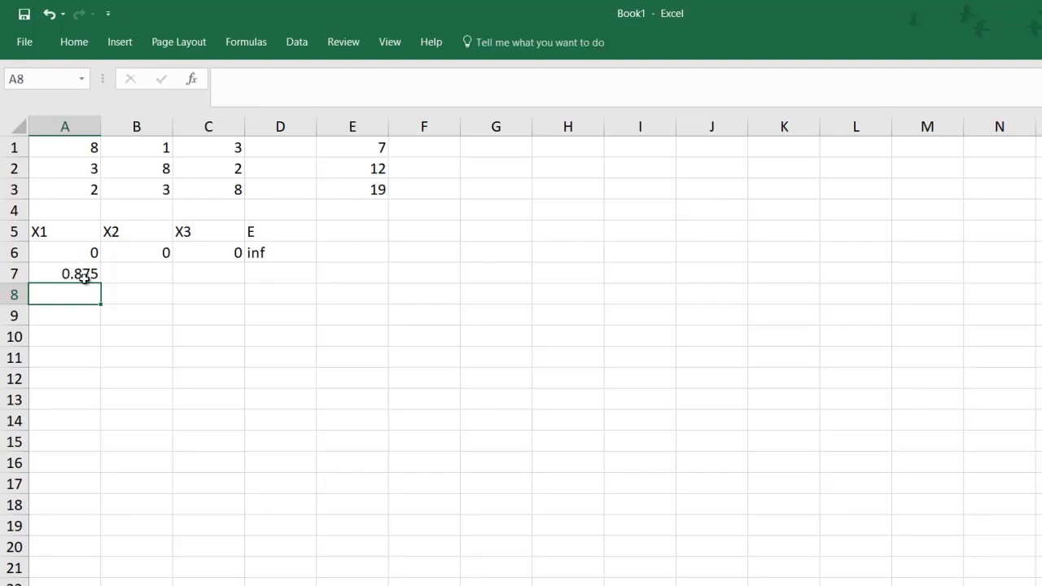
- Enter the X2 iteration formula =(E2-A2*A6-C2*C6)/B2 in cell B7
left_click(122, 274)
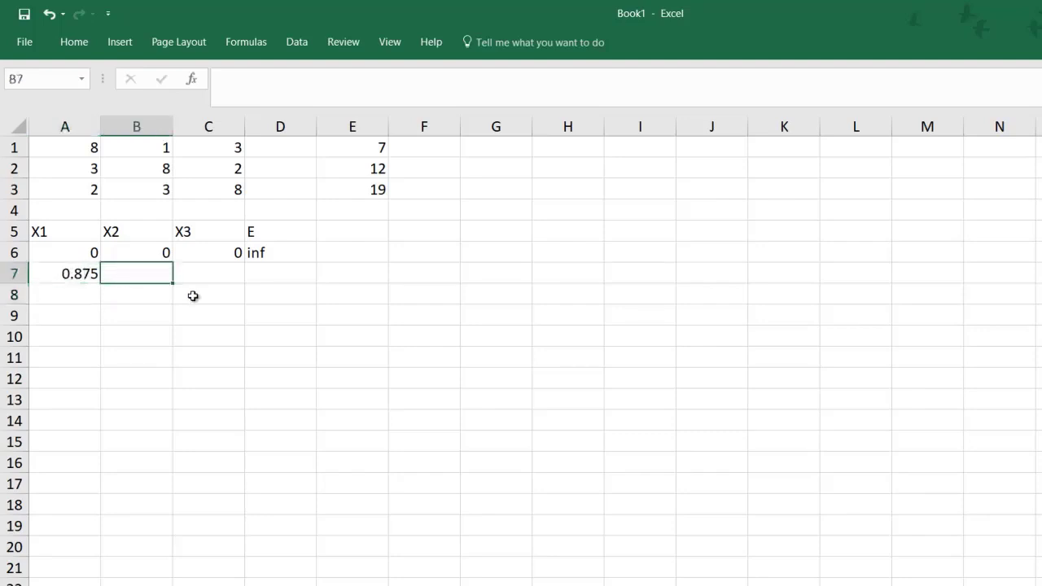
type("=")
left_click(359, 172)
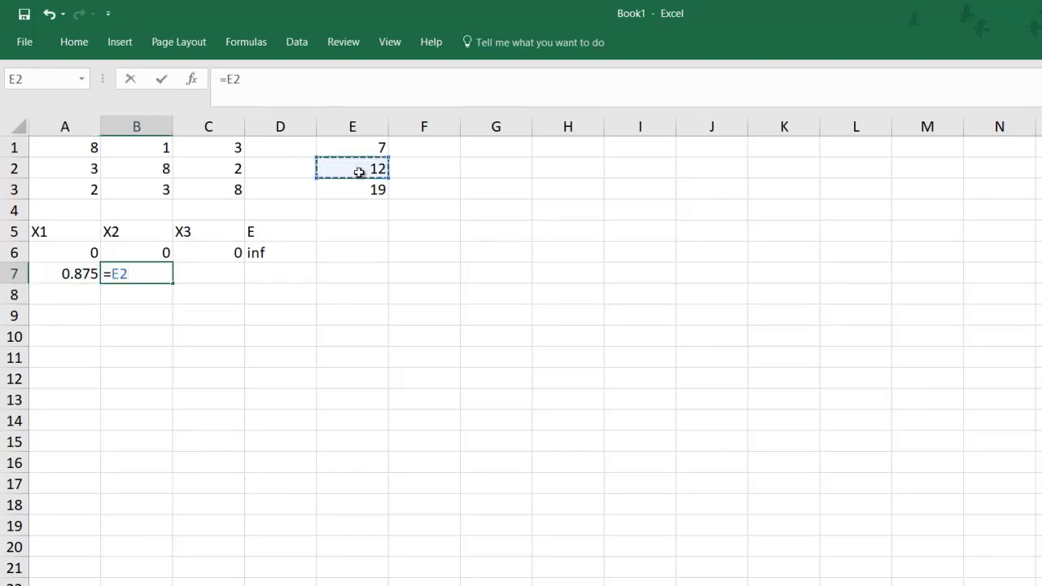
key("BackSpace")
key("BackSpace")
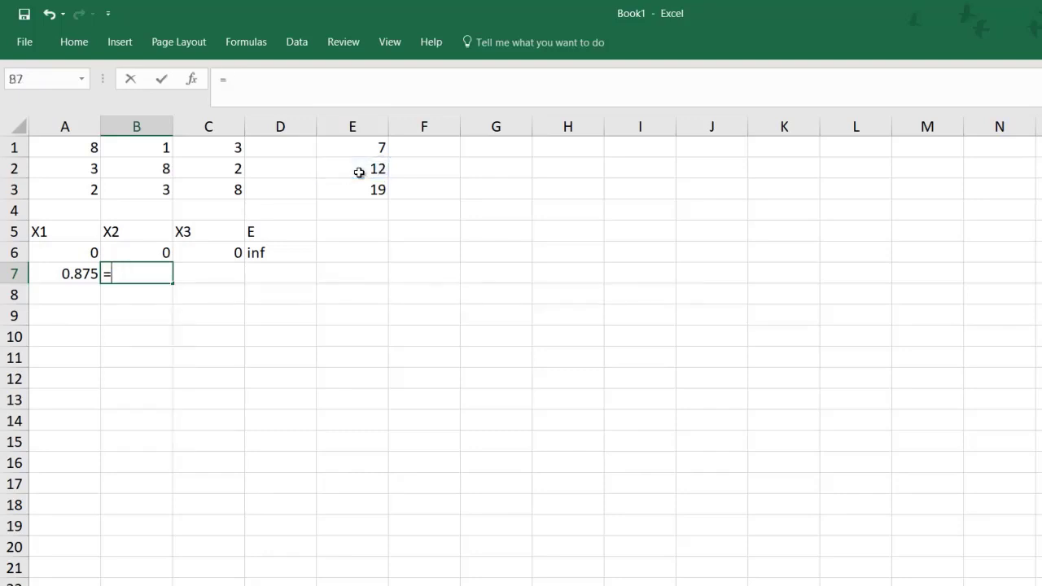
type("(")
left_click(351, 168)
type("-")
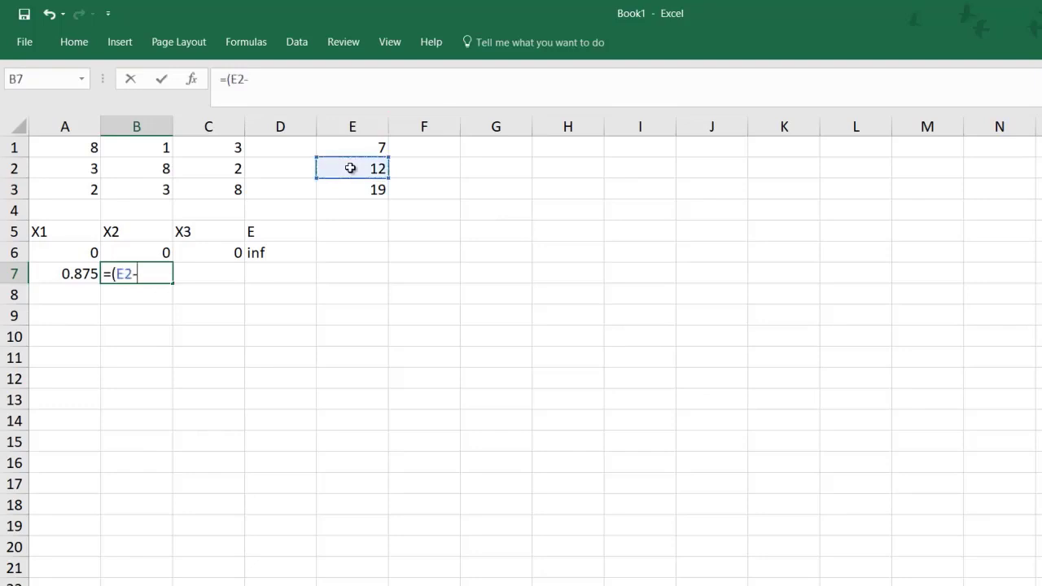
left_click(63, 172)
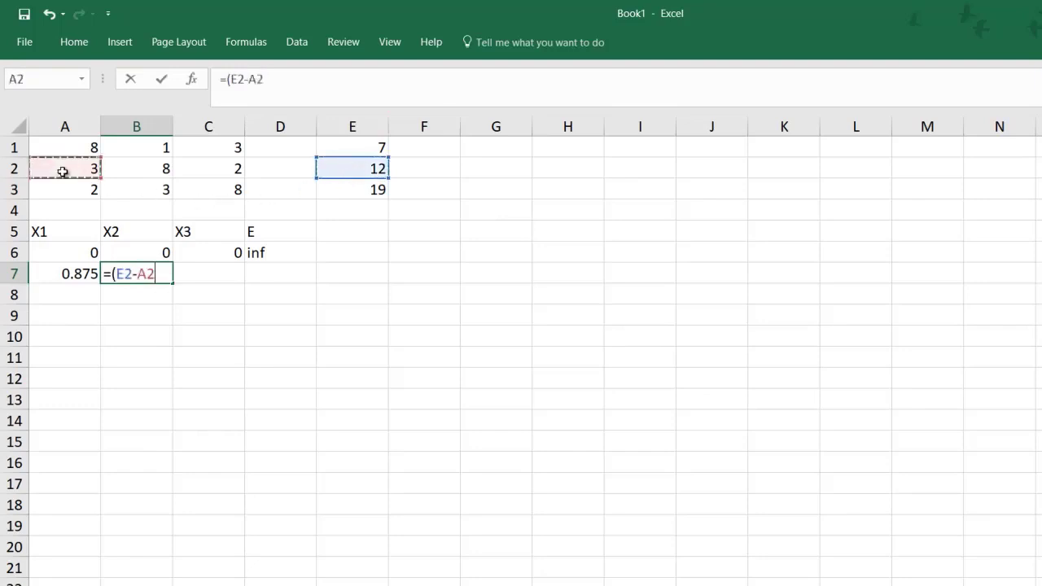
type("*")
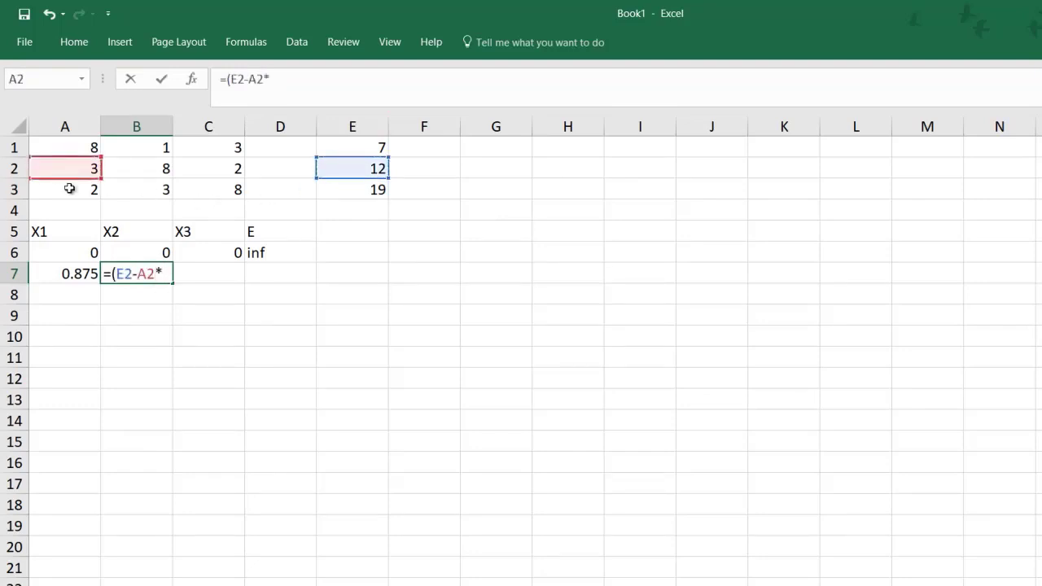
left_click(63, 254)
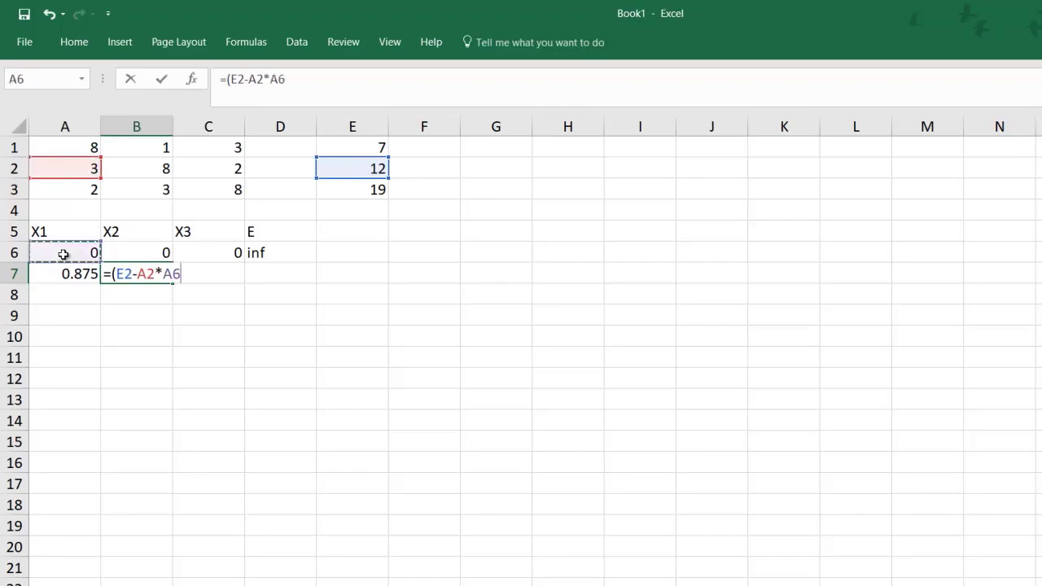
type("-")
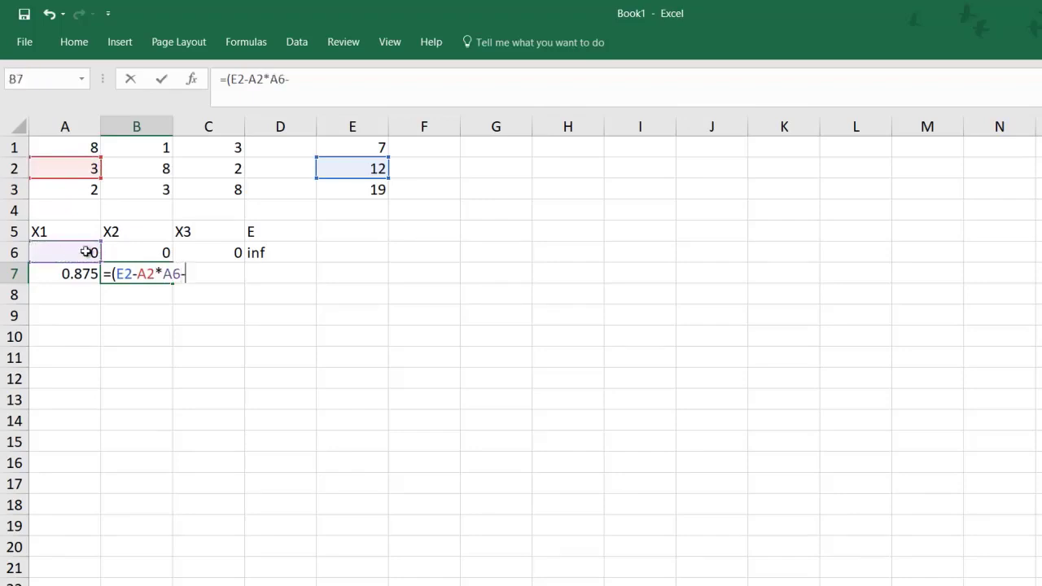
left_click(206, 171)
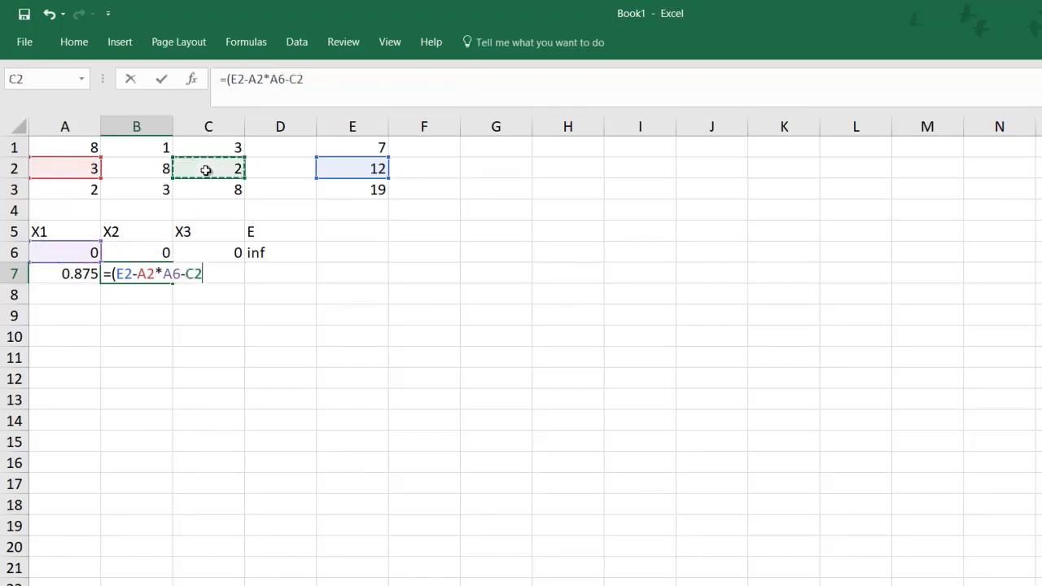
type("*")
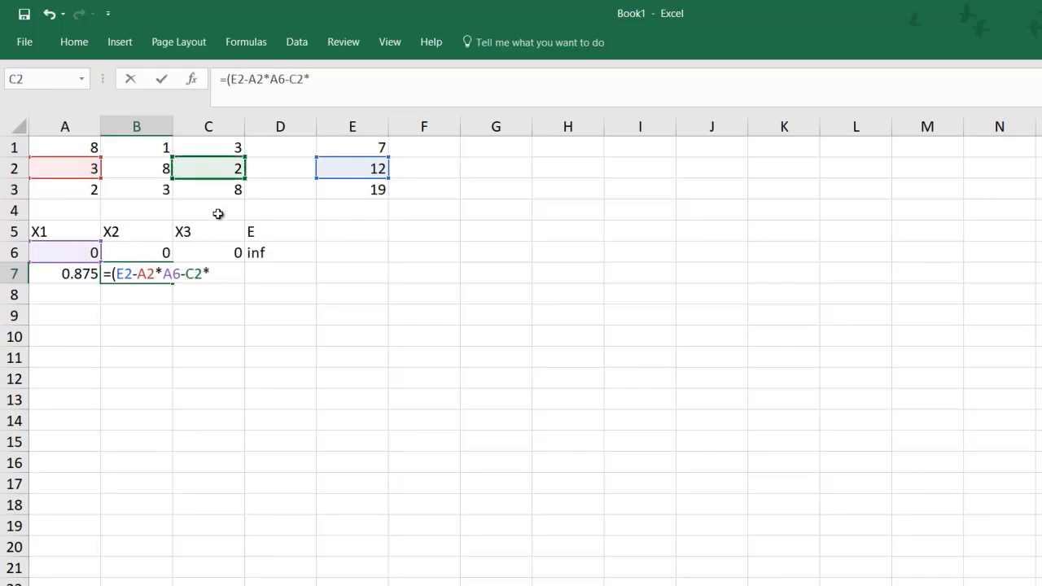
left_click(212, 251)
type(")/")
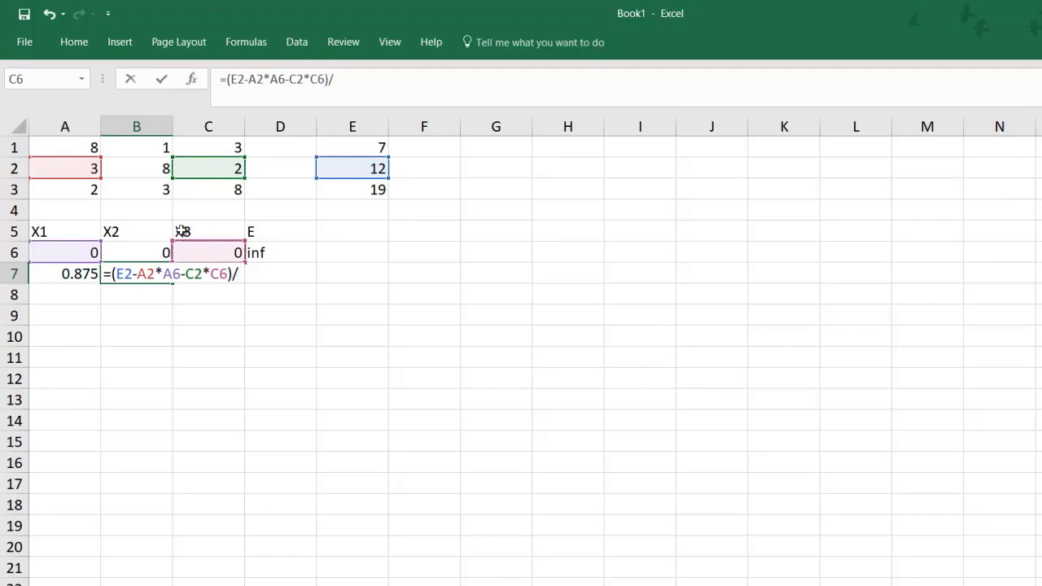
left_click(122, 169)
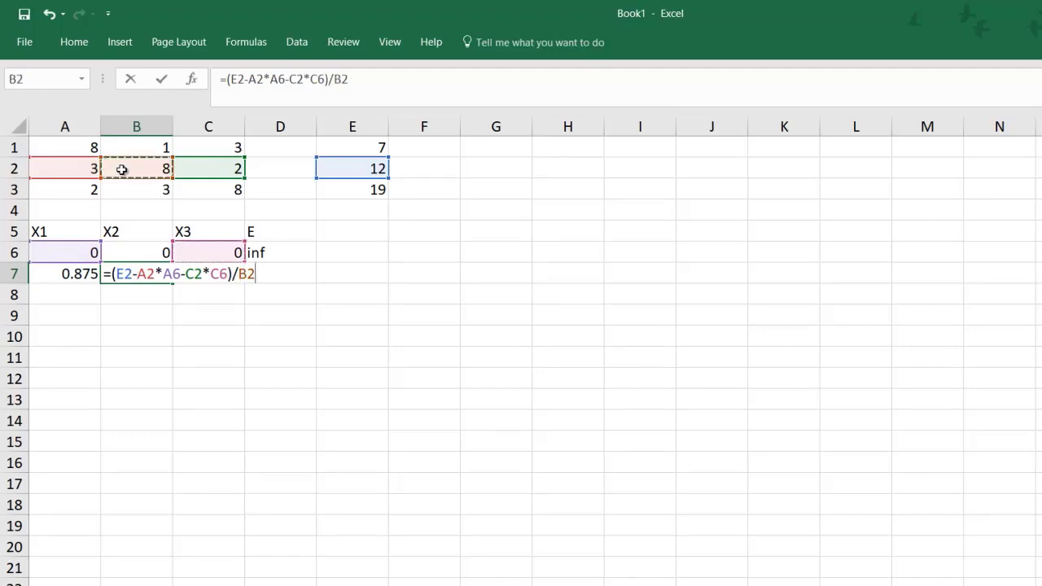
key("Return")
- Enter the X3 iteration formula =(E3-A3*A6-B3*B6)/C3 in cell C7
left_click(202, 269)
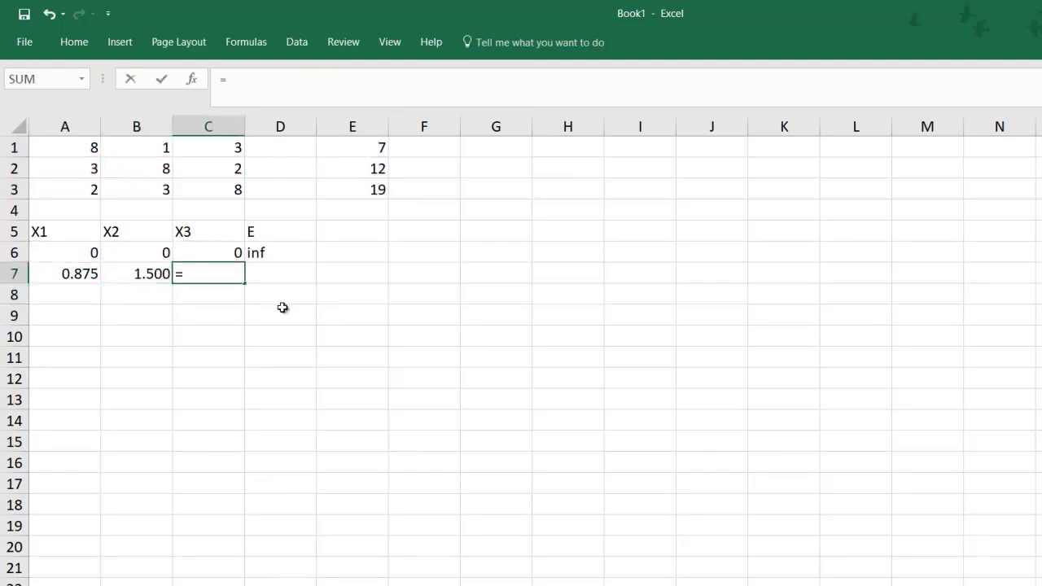
left_click(353, 190)
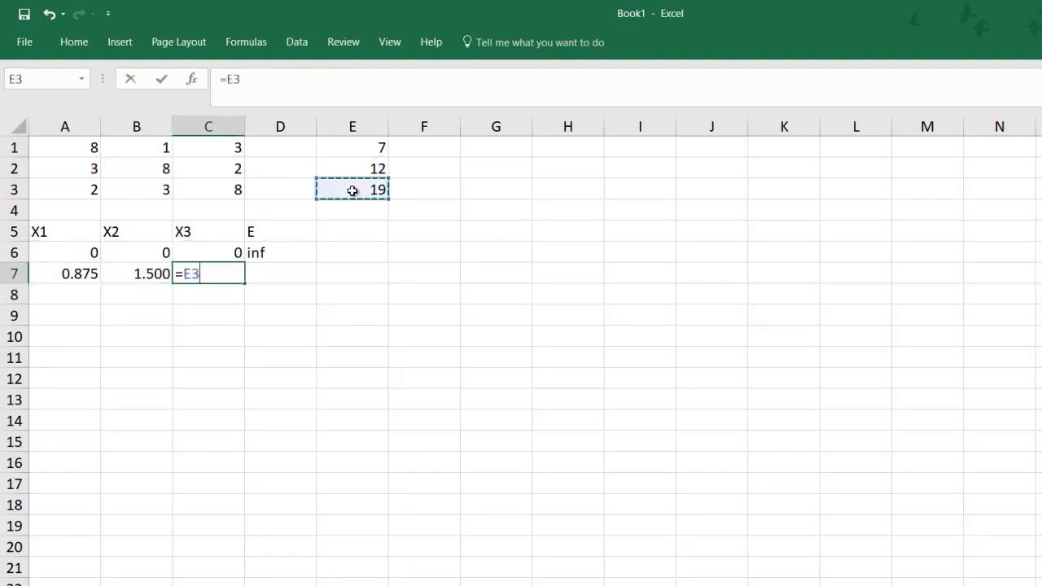
key("BackSpace")
key("BackSpace")
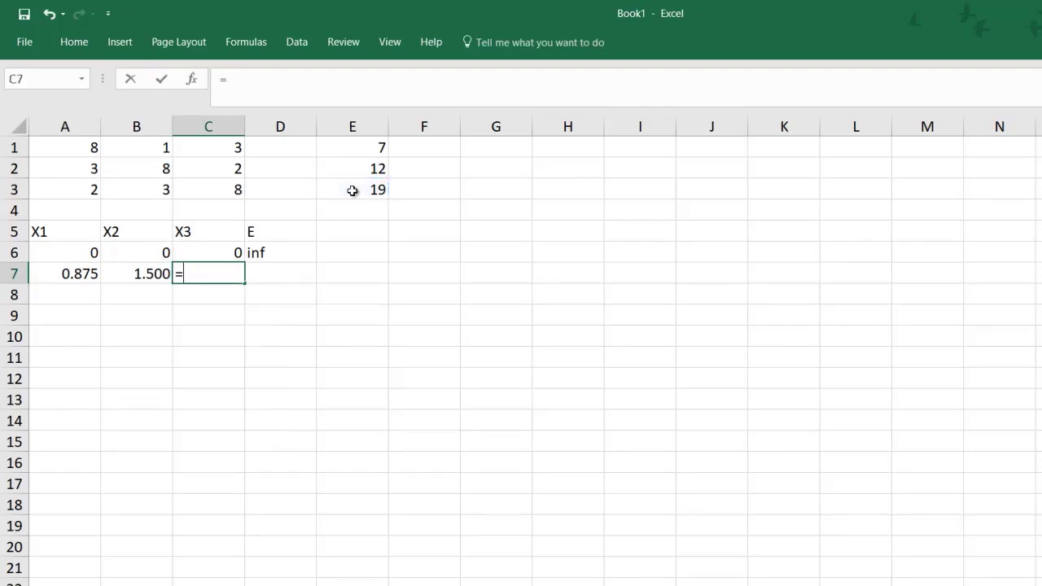
type("(")
left_click(353, 190)
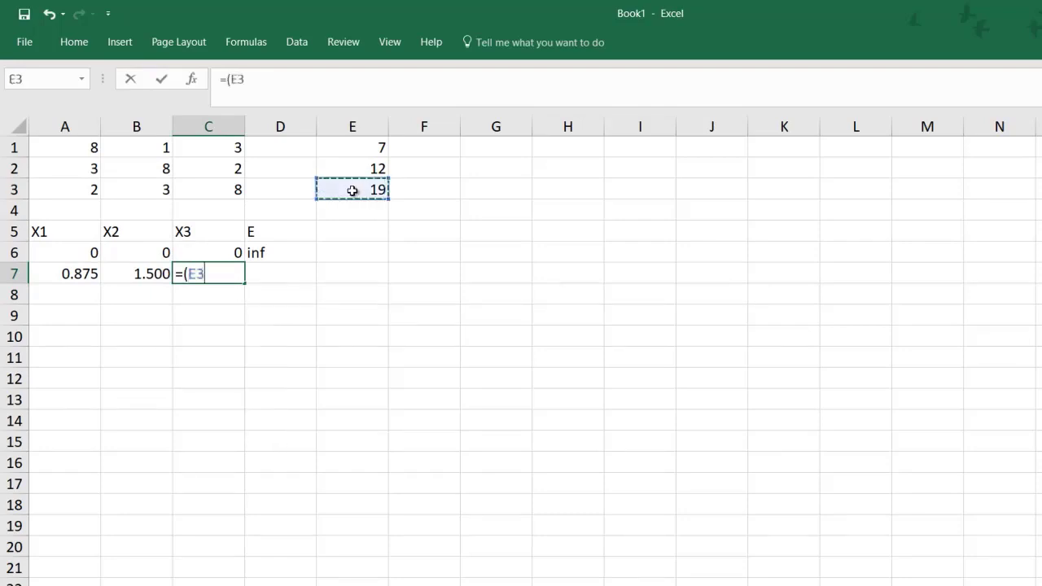
type("-")
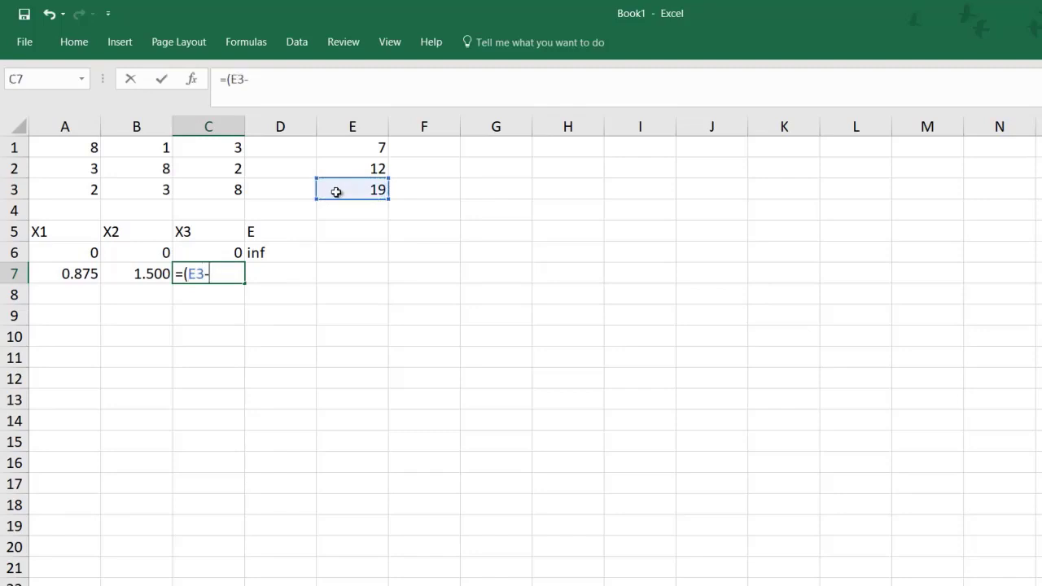
left_click(85, 191)
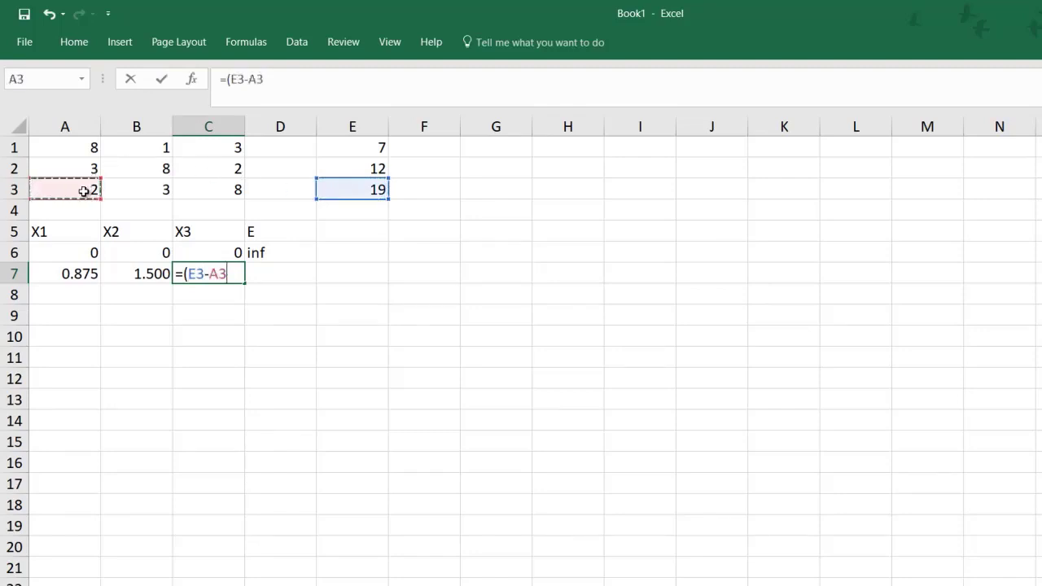
type("*")
left_click(72, 257)
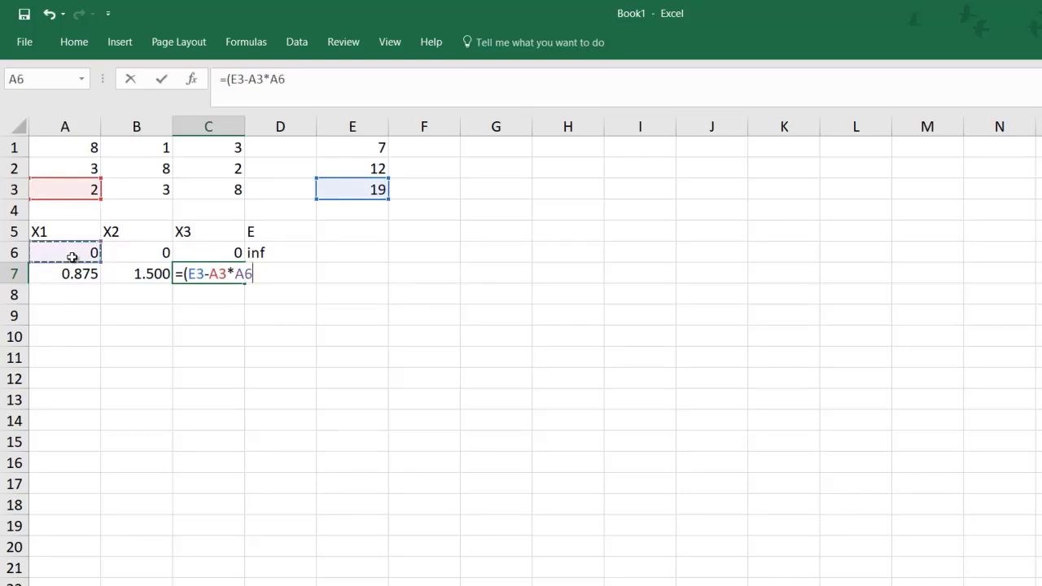
type("-")
left_click(154, 188)
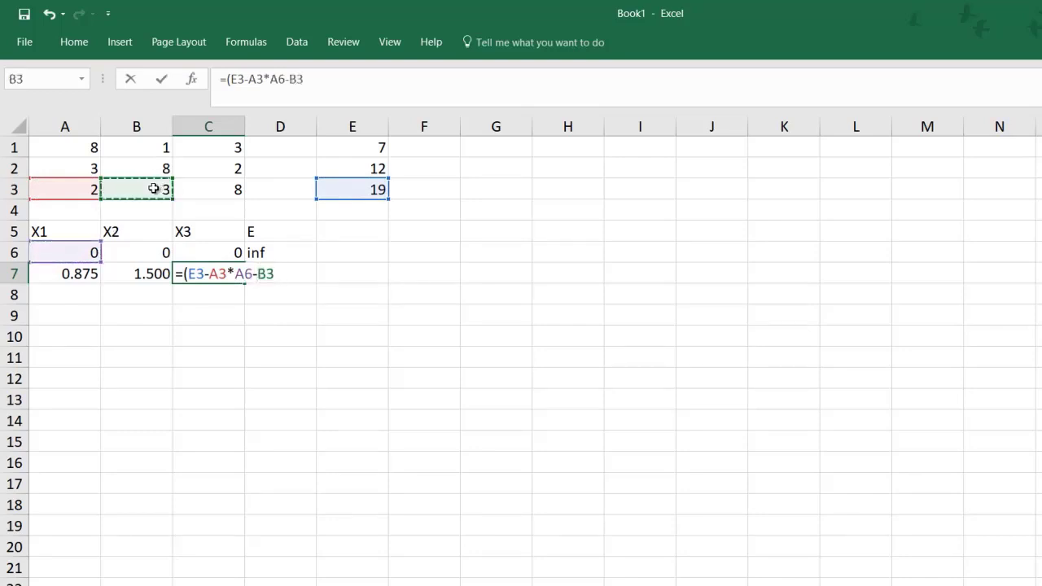
type("*")
left_click(132, 256)
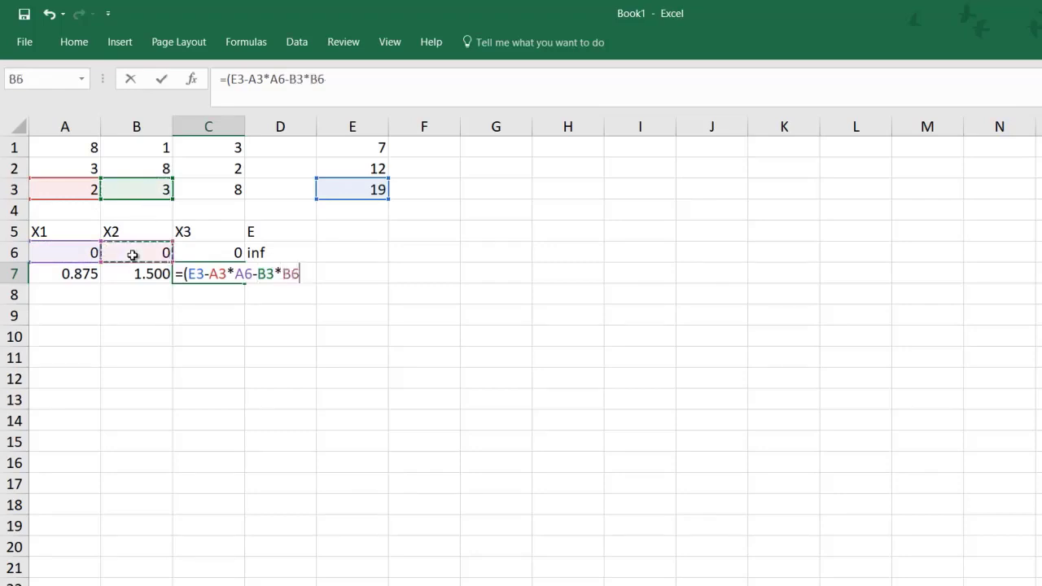
type(")/")
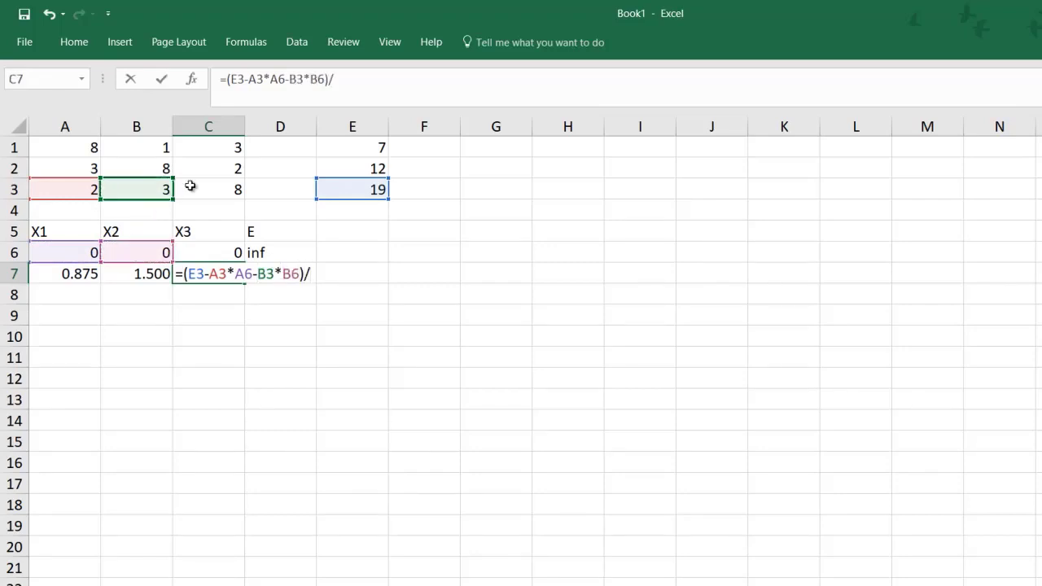
left_click(205, 187)
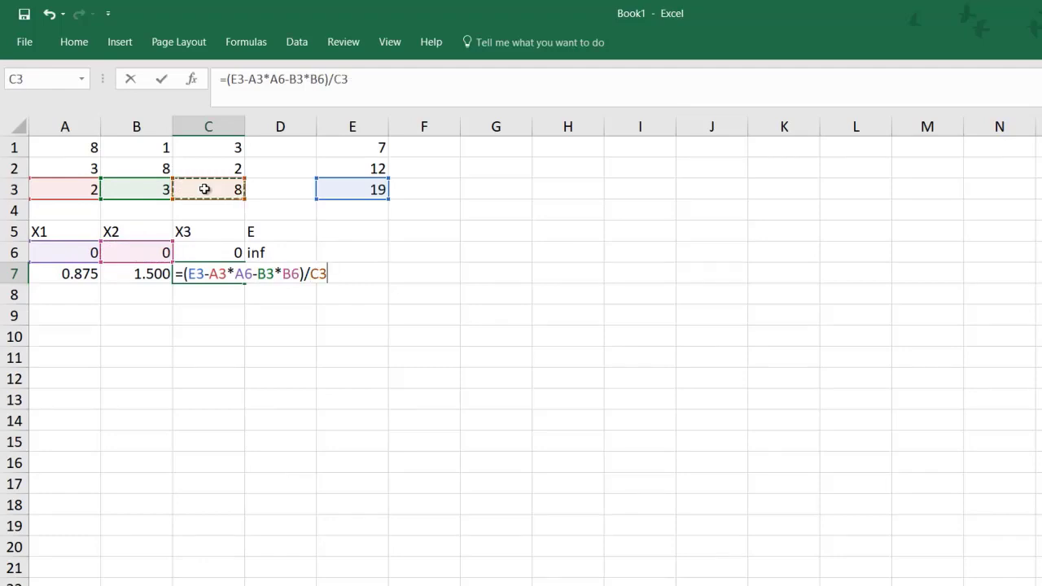
key("Return")
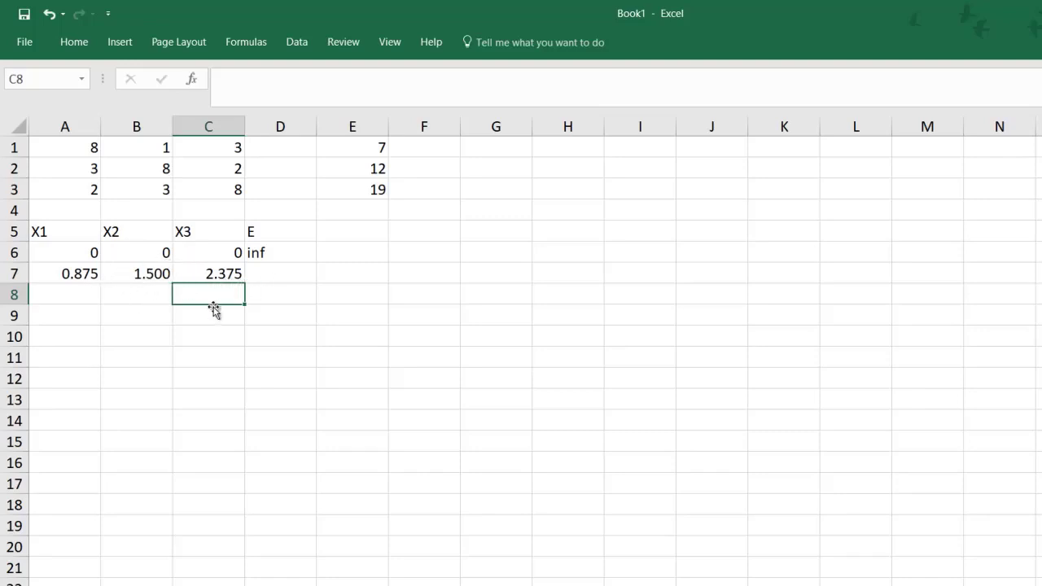
- Enter the error formula =abs(max(A7:C7))-abs(max(A6:C6)) in cell D7
left_click(272, 274)
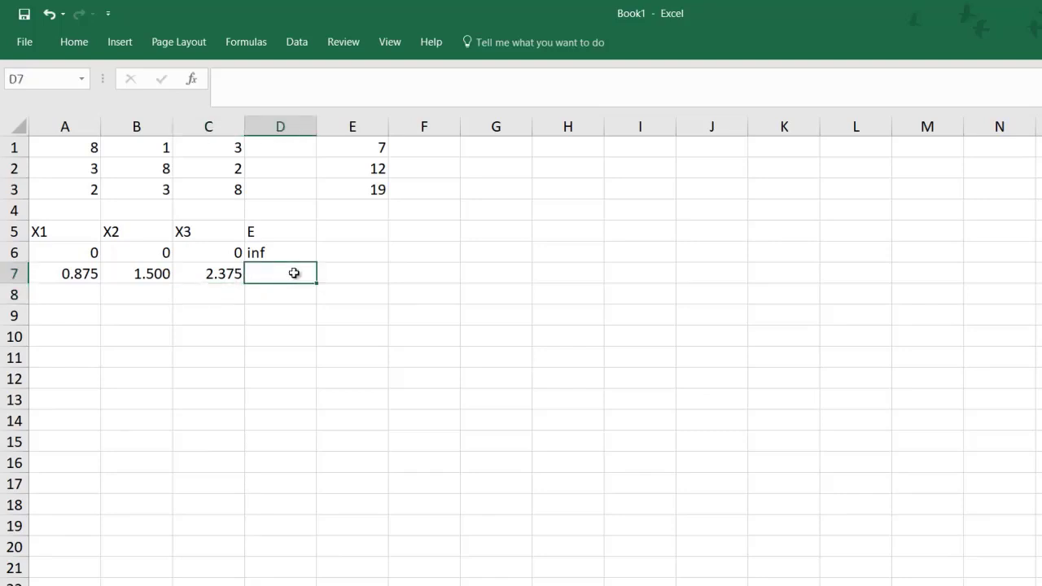
type("=abs(")
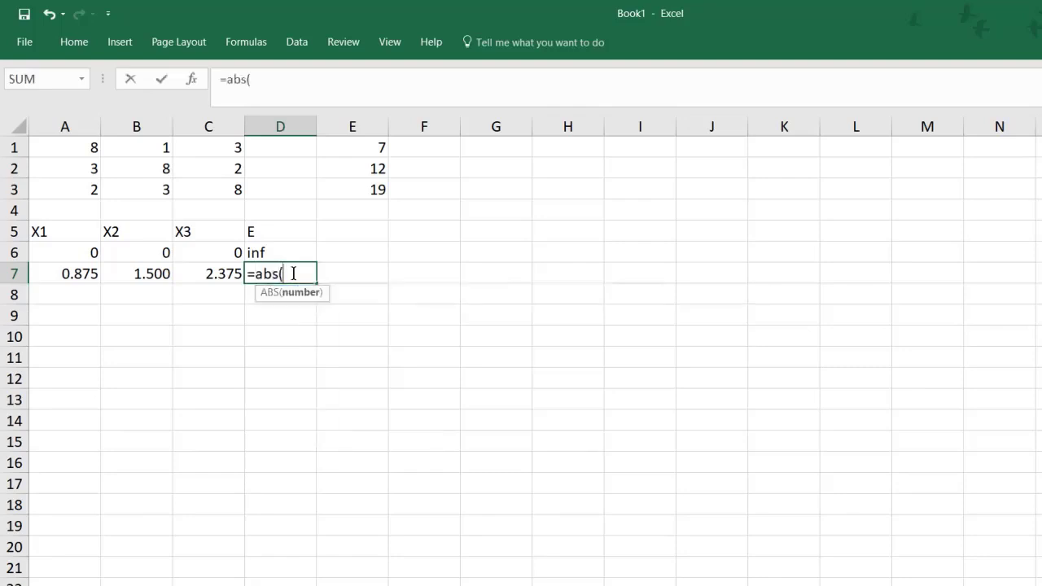
type("max")
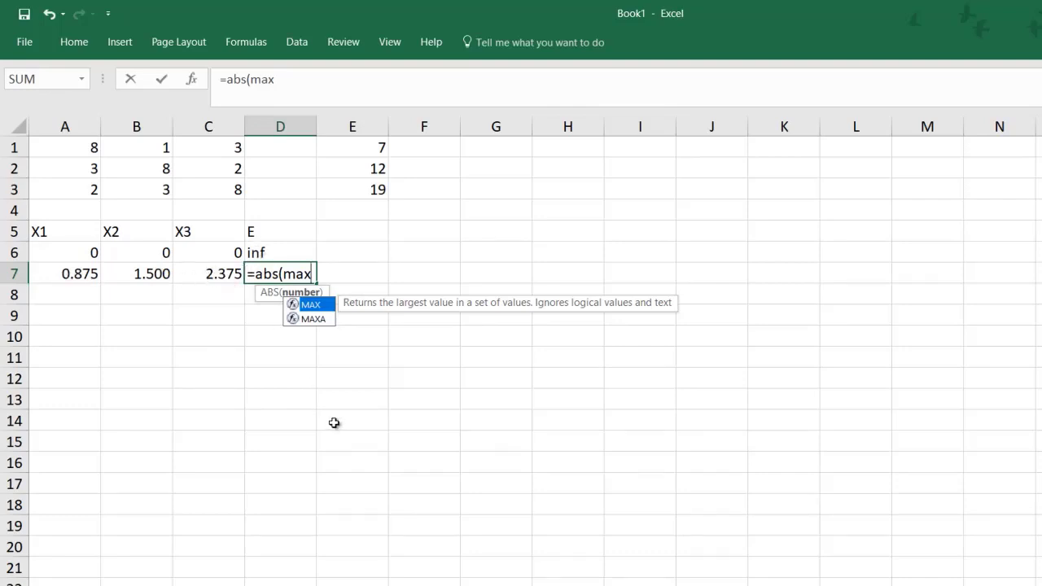
type("(")
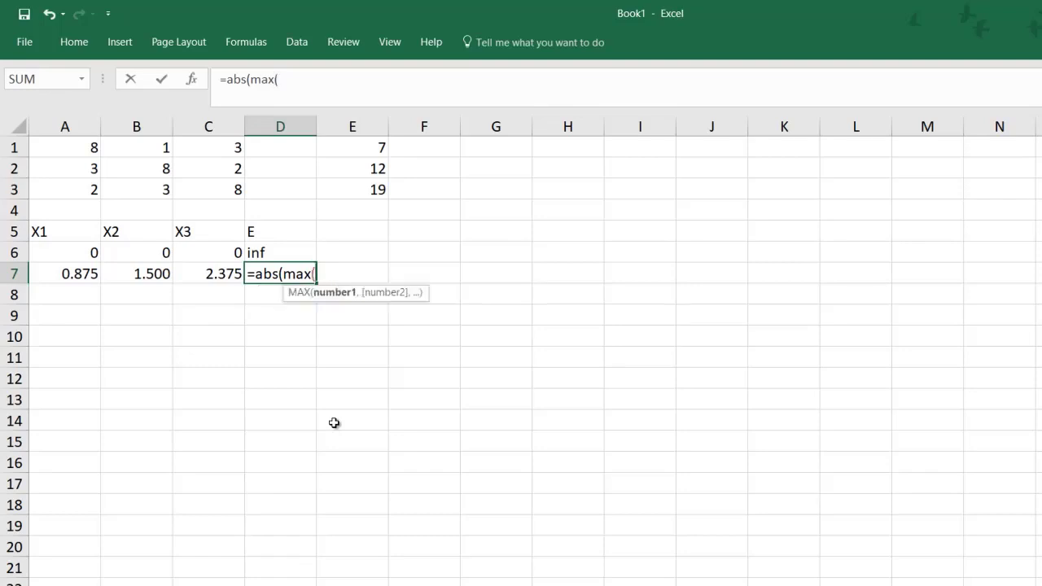
left_click(67, 275)
left_click_drag(128, 281, 193, 277)
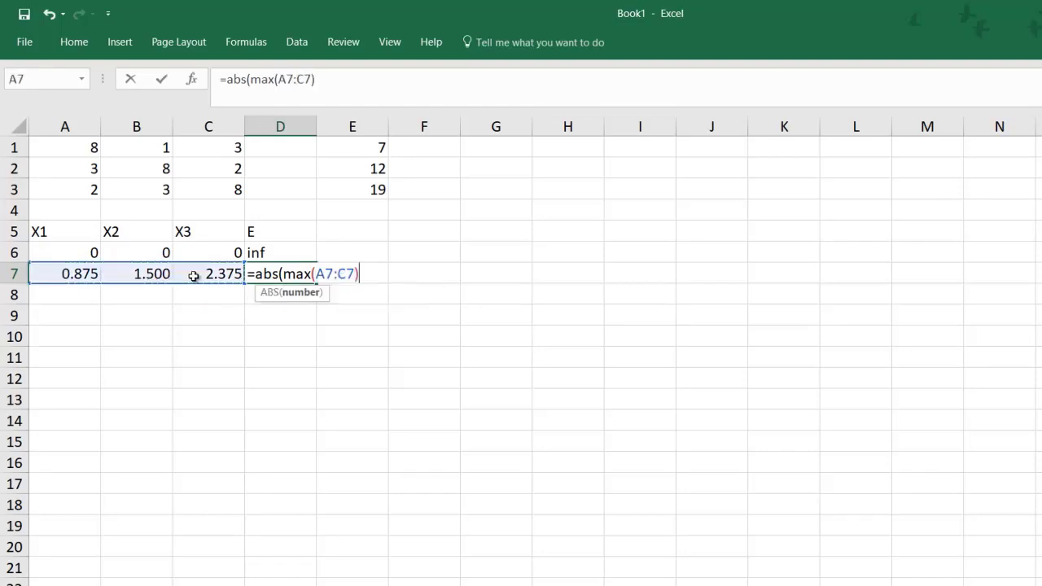
type("))")
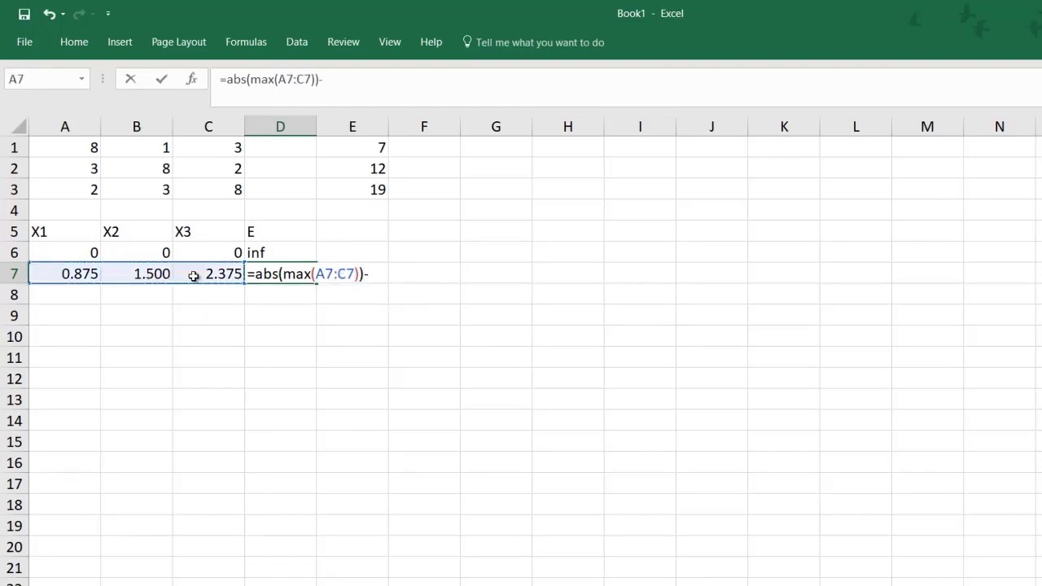
type("-abs(")
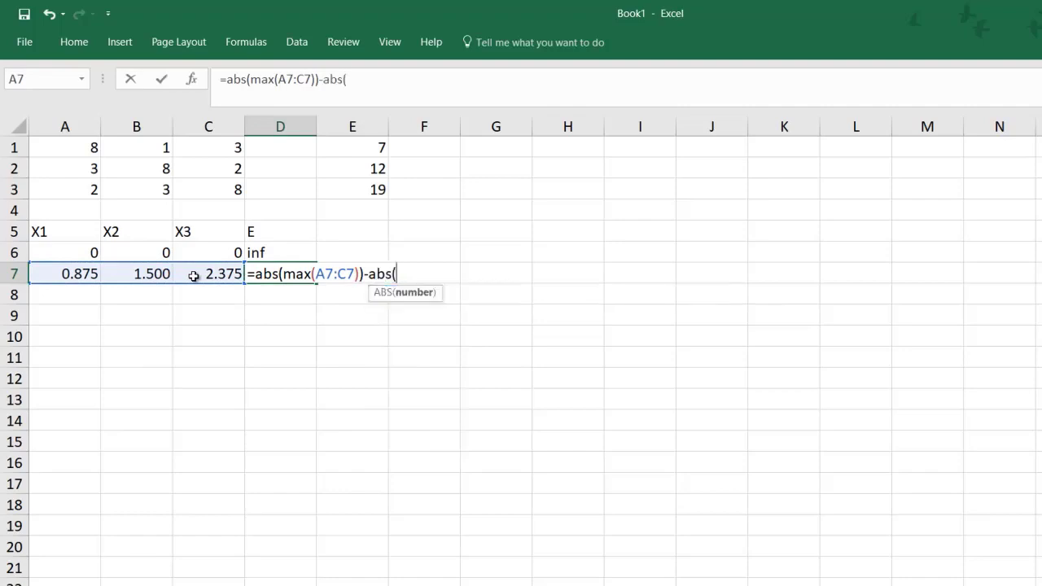
type("max(")
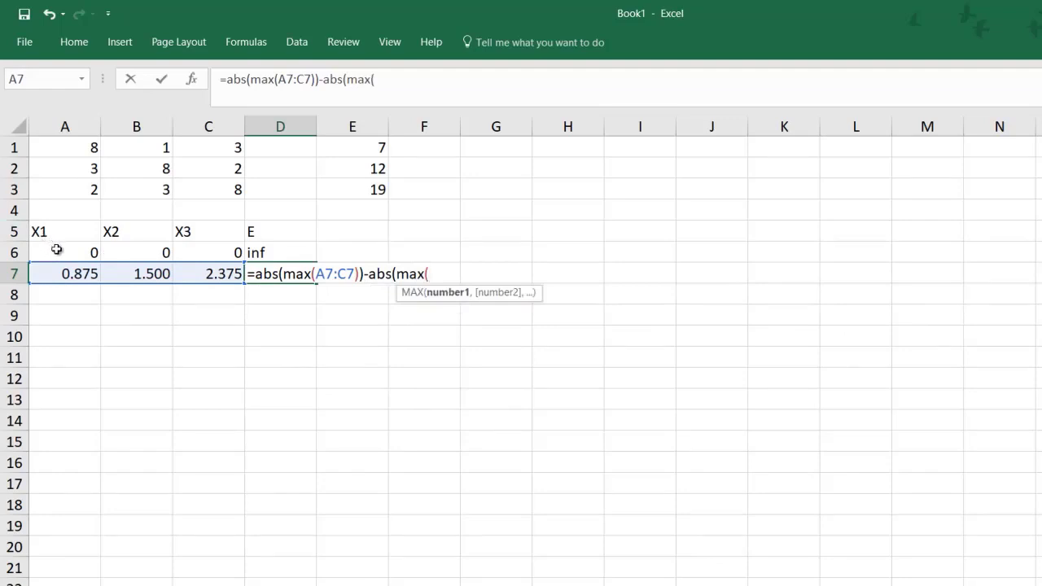
left_click_drag(57, 250, 186, 252)
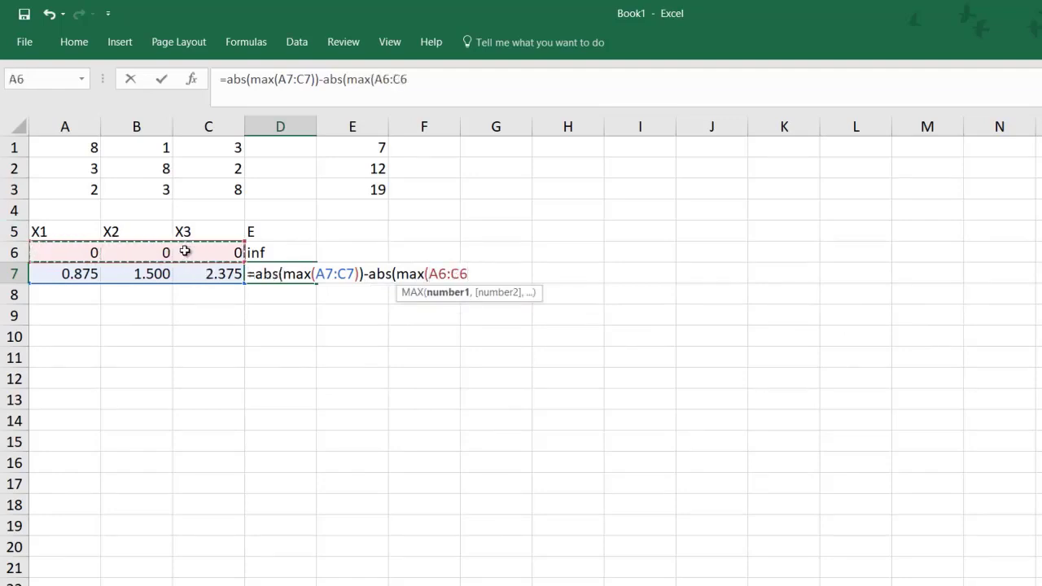
type("))")
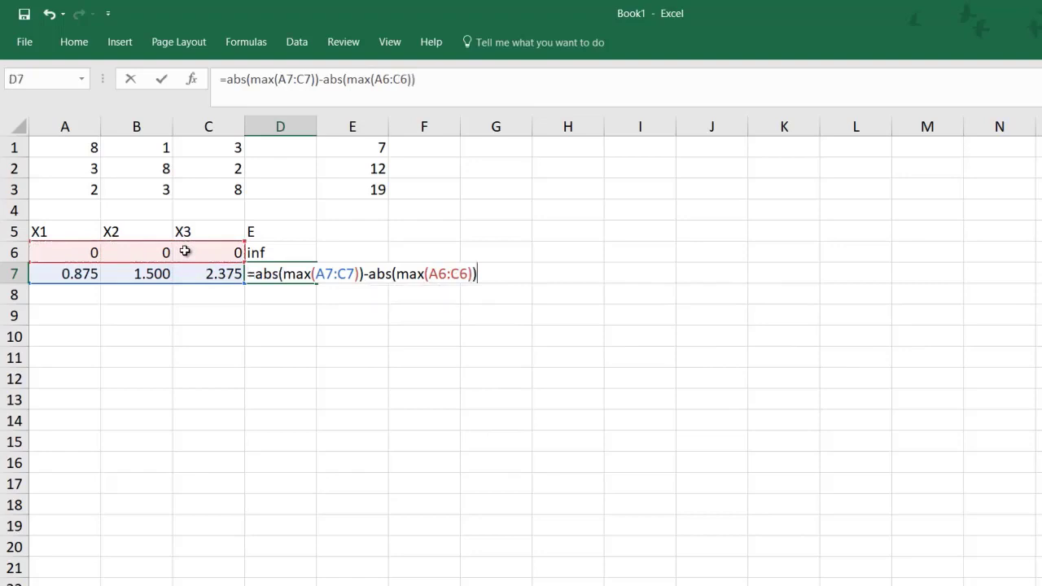
key("Return")
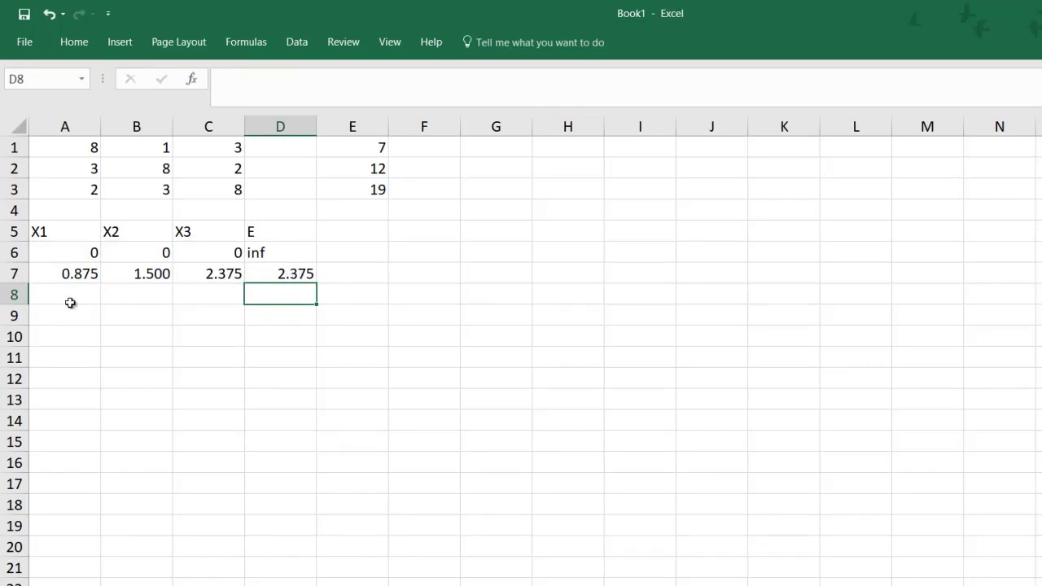
- Make the E1, B1, C1 and A1 references absolute in A7's X1 formula, giving =($E$1-$B$1*B6-$C$1*C6)/$A$1
left_click(80, 273)
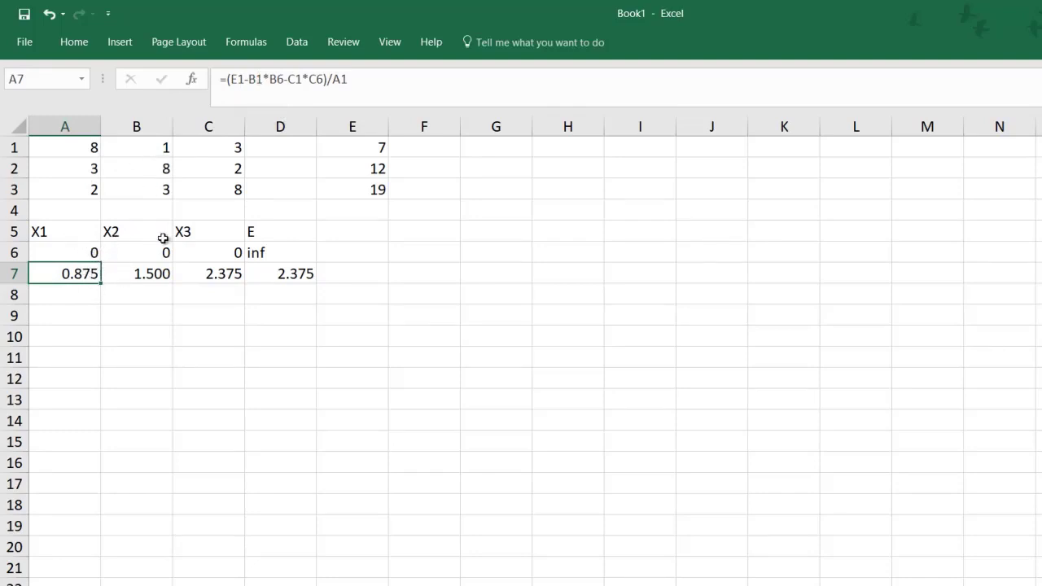
left_click(85, 293)
left_click(82, 275)
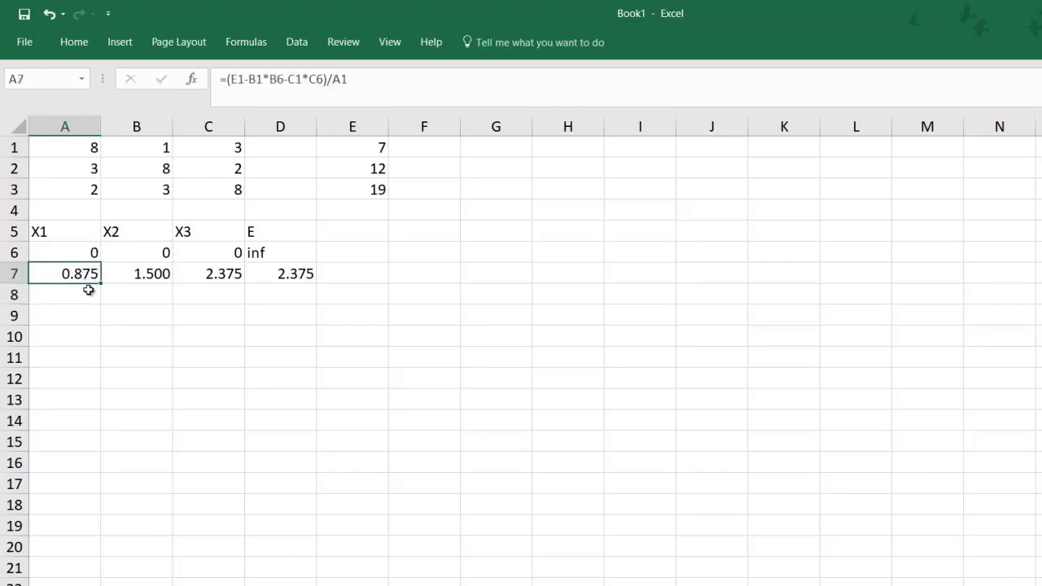
left_click(255, 79)
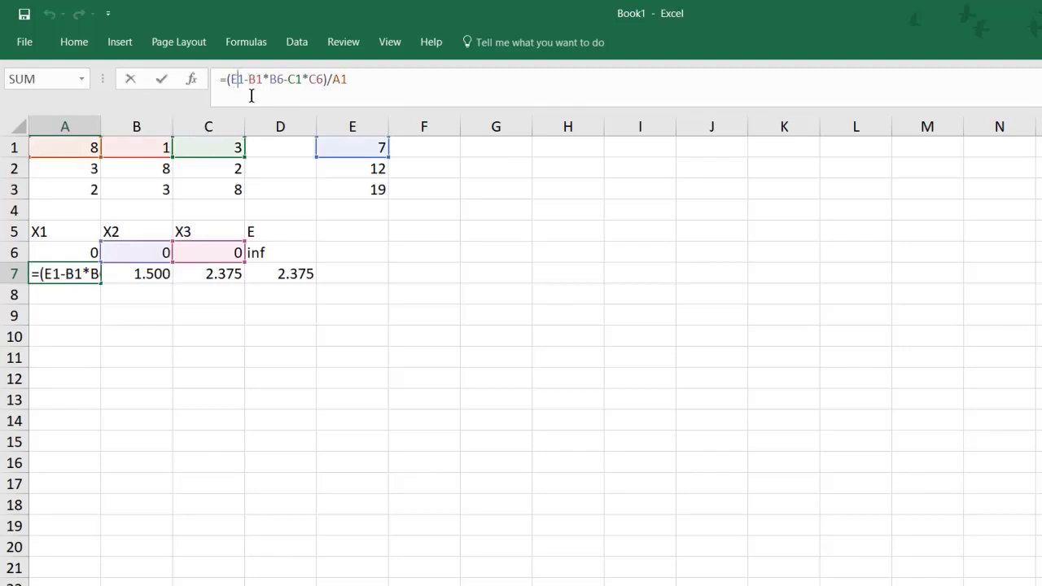
key("F4")
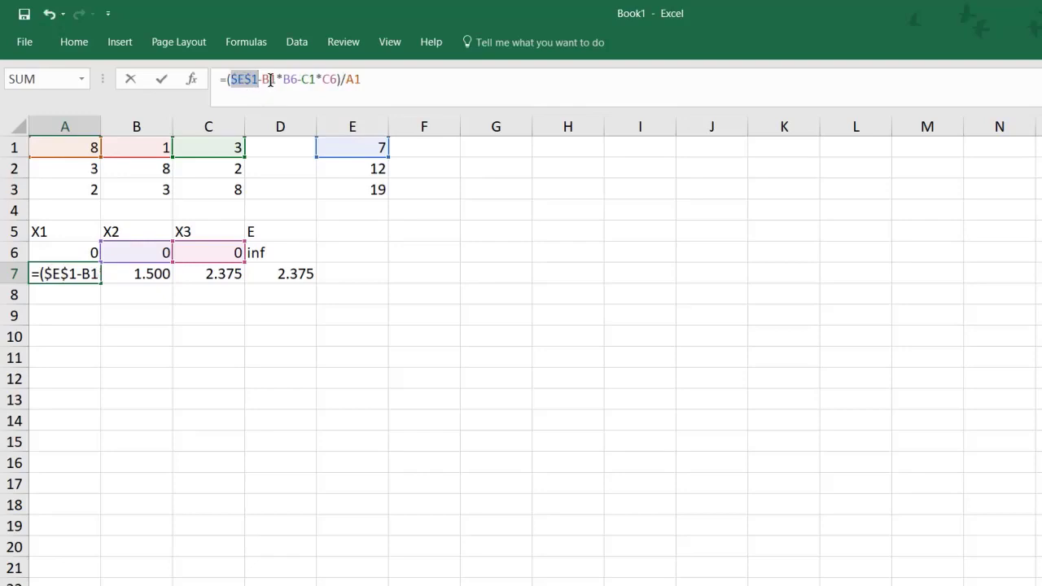
left_click(270, 79)
key("F4")
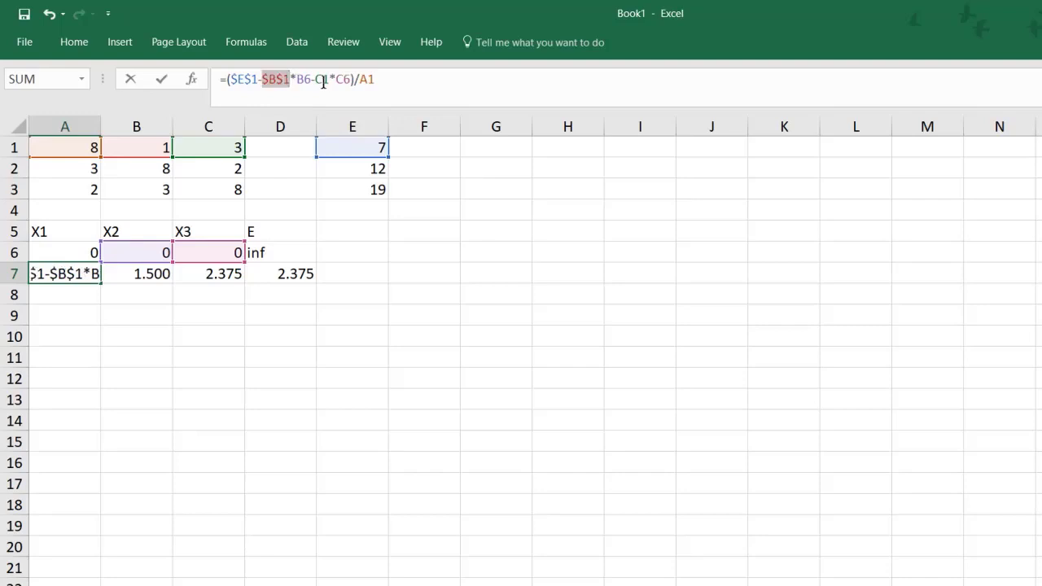
left_click(323, 80)
key("F4")
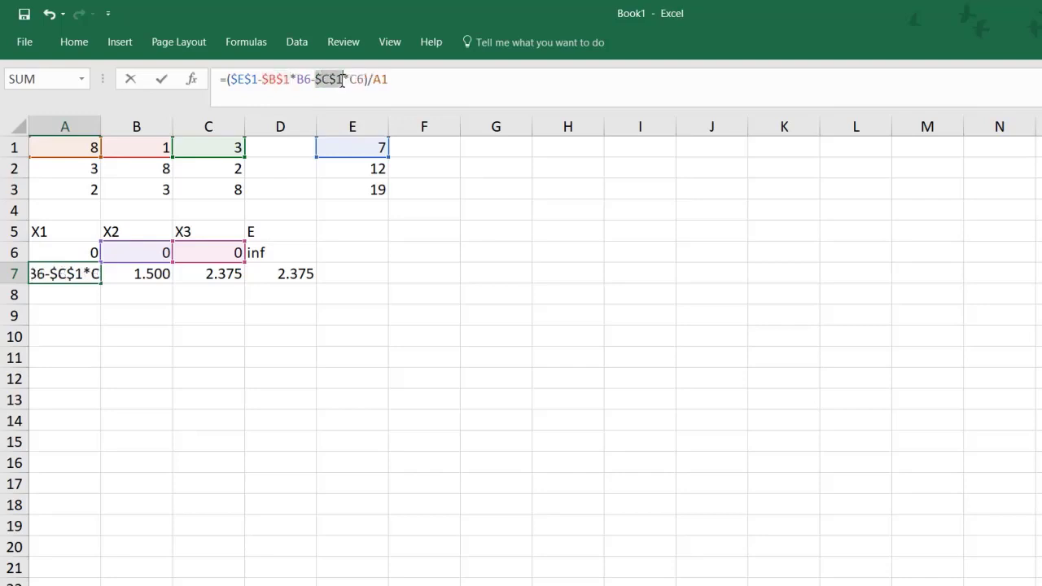
left_click(382, 80)
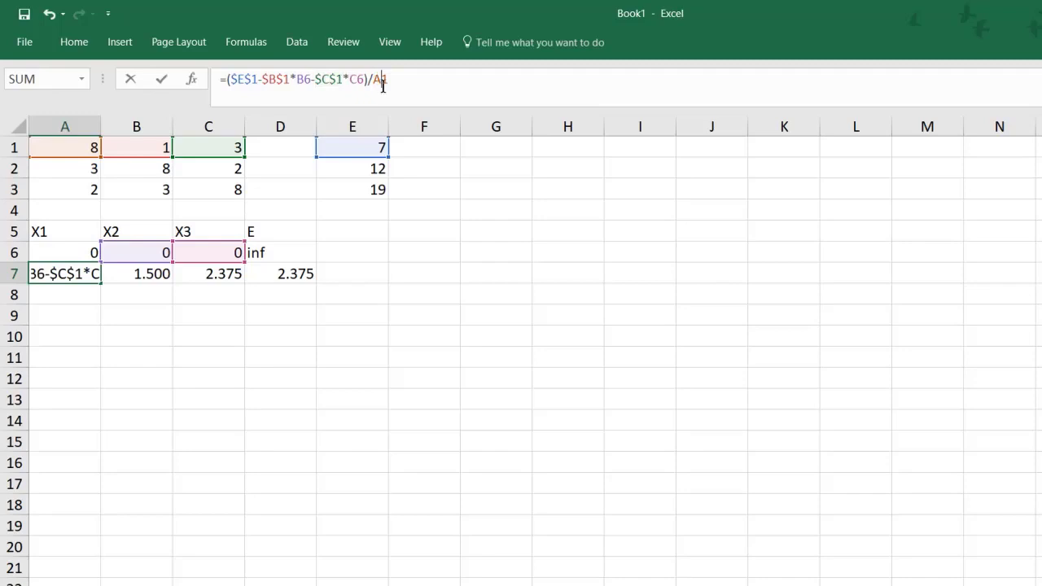
key("F4")
key("Return")
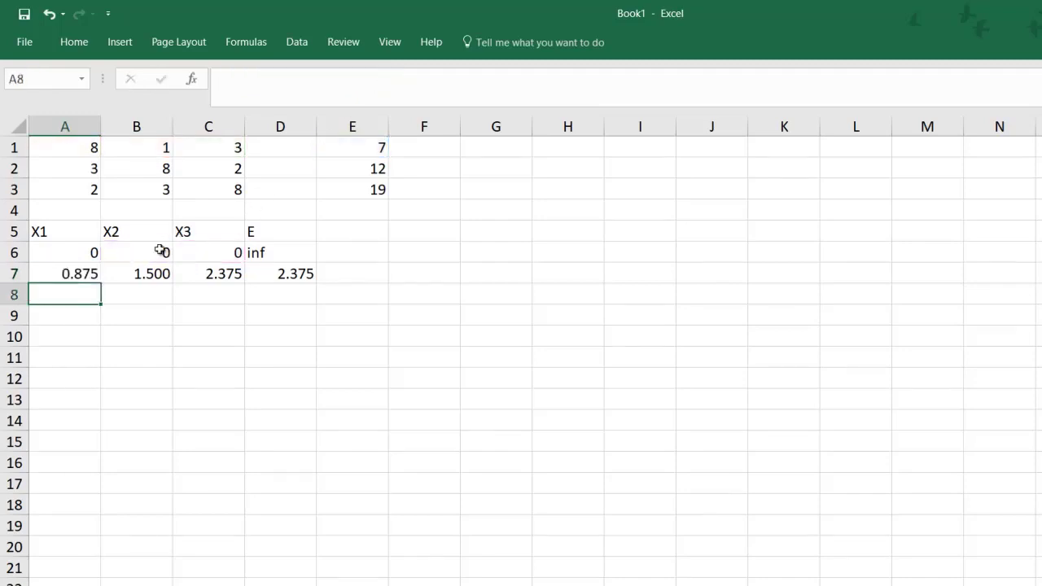
- Make the E2, A2, C2 and B2 references absolute in B7's X2 formula, giving =($E$2-$A$2*A6-$C$2*C6)/$B$2
left_click(145, 272)
left_click(236, 79)
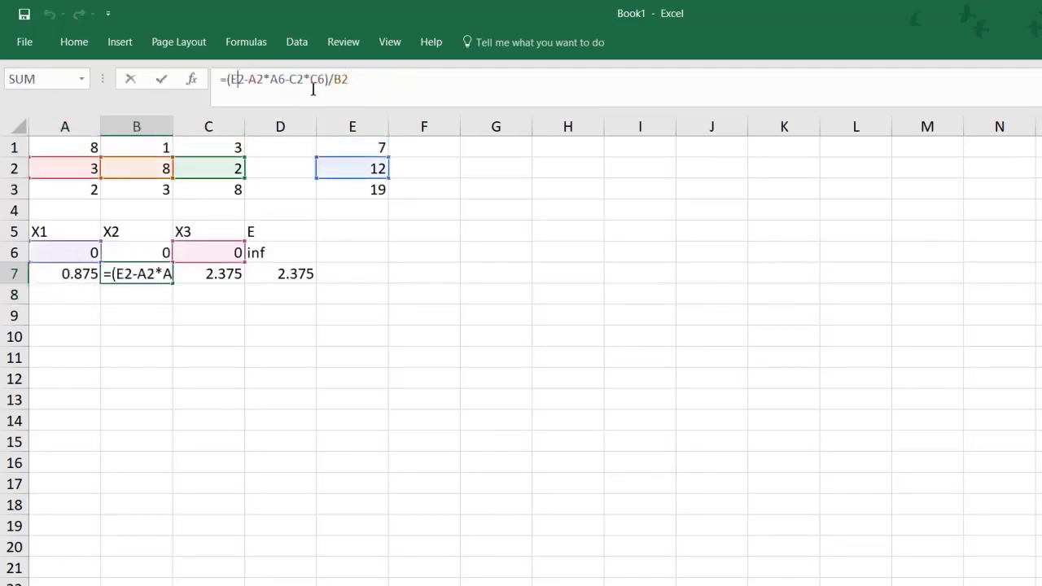
key("F4")
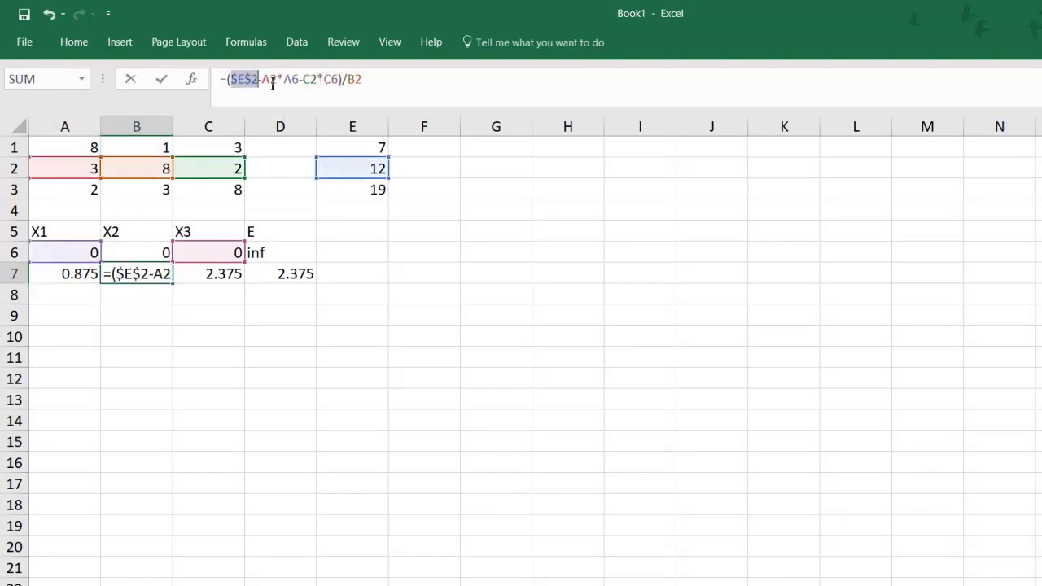
left_click(276, 81)
key("F4")
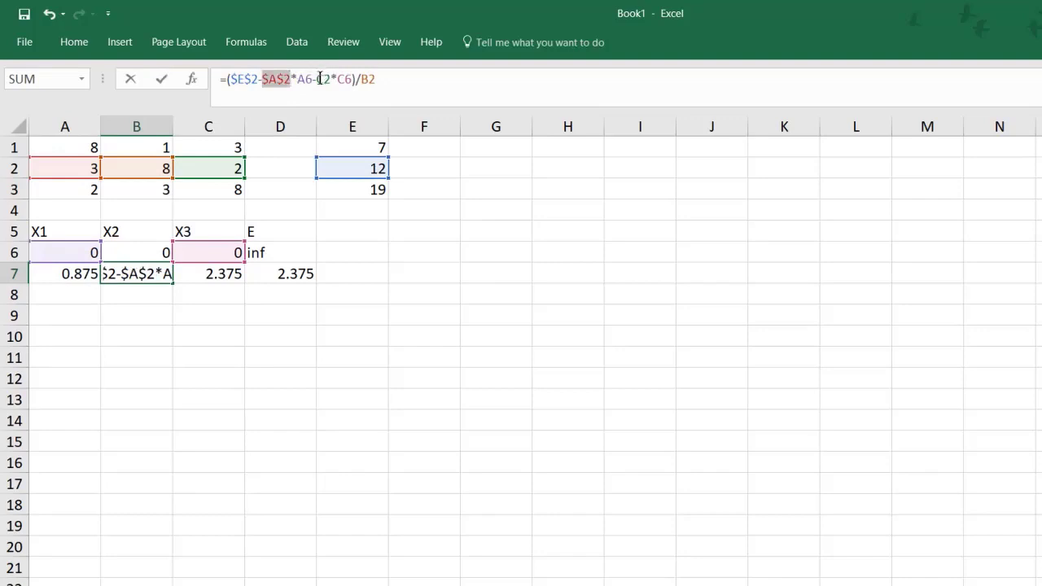
left_click(323, 79)
key("F4")
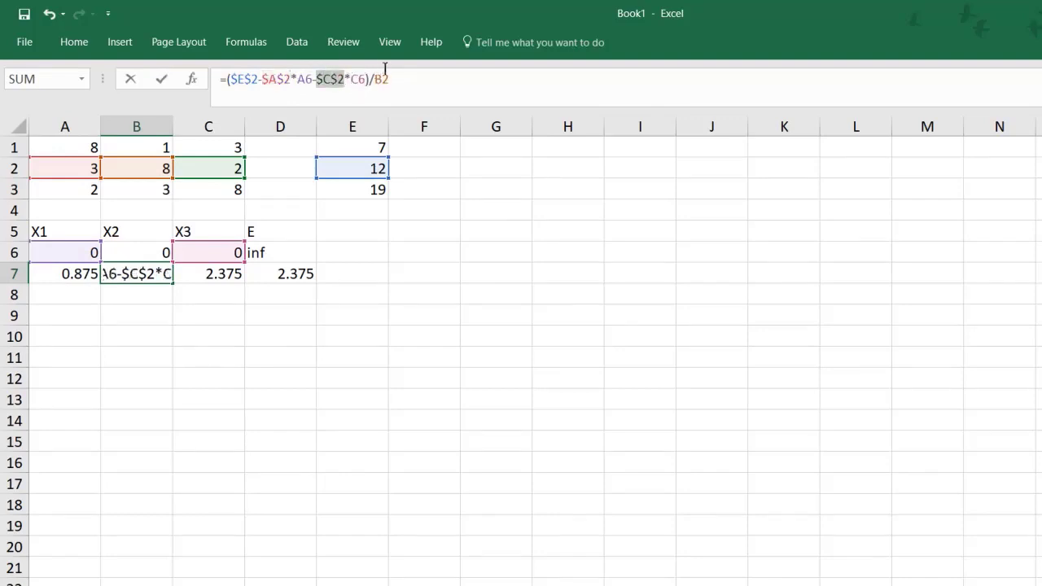
left_click(387, 79)
key("F4")
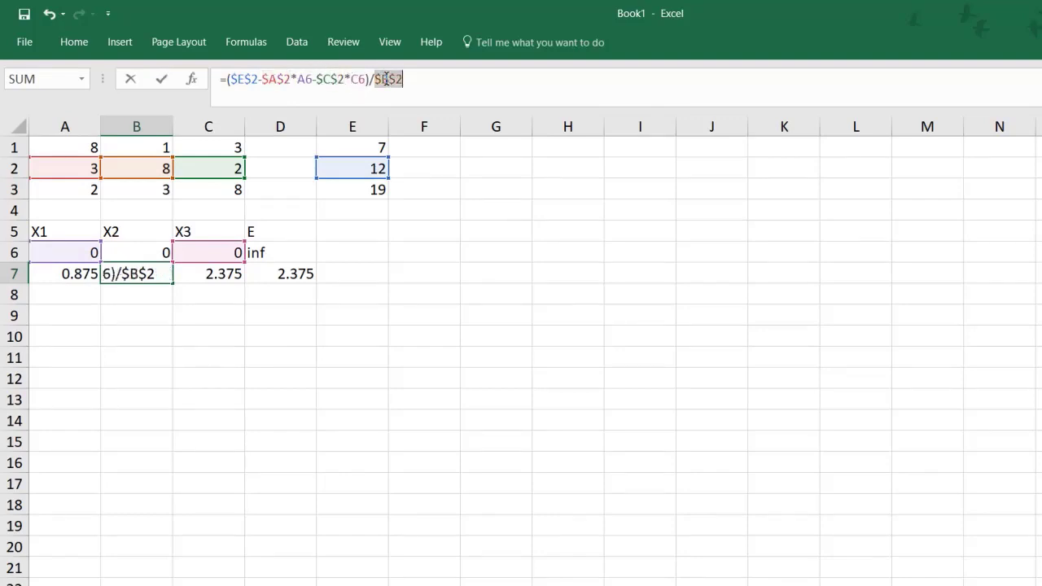
key("Return")
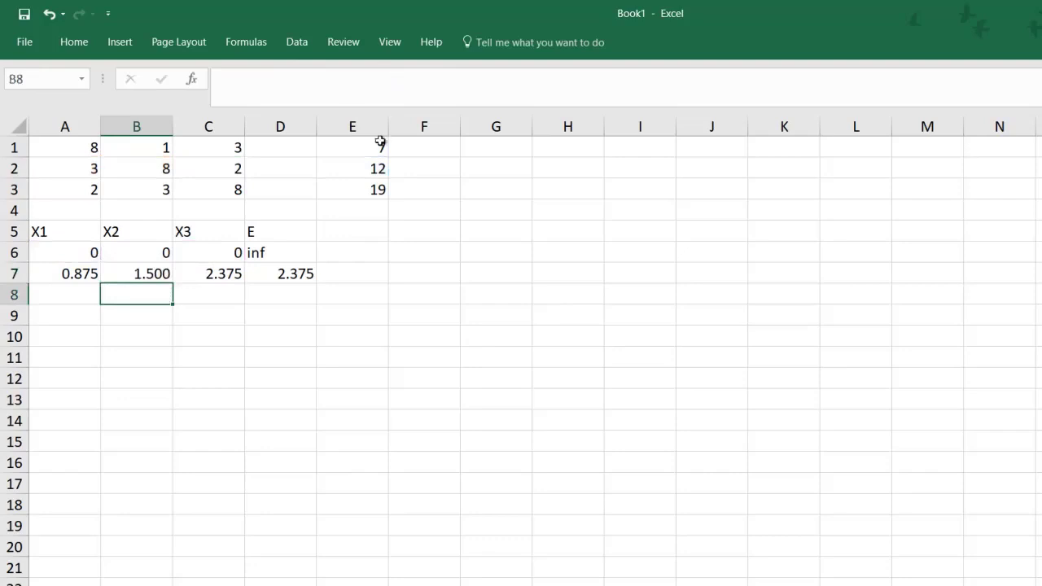
- Make the E3, A3, B3 and C3 references absolute in C7's X3 formula, giving =($E$3-$A$3*A6-$B$3*B6)/$C$3
left_click(214, 274)
left_click(235, 79)
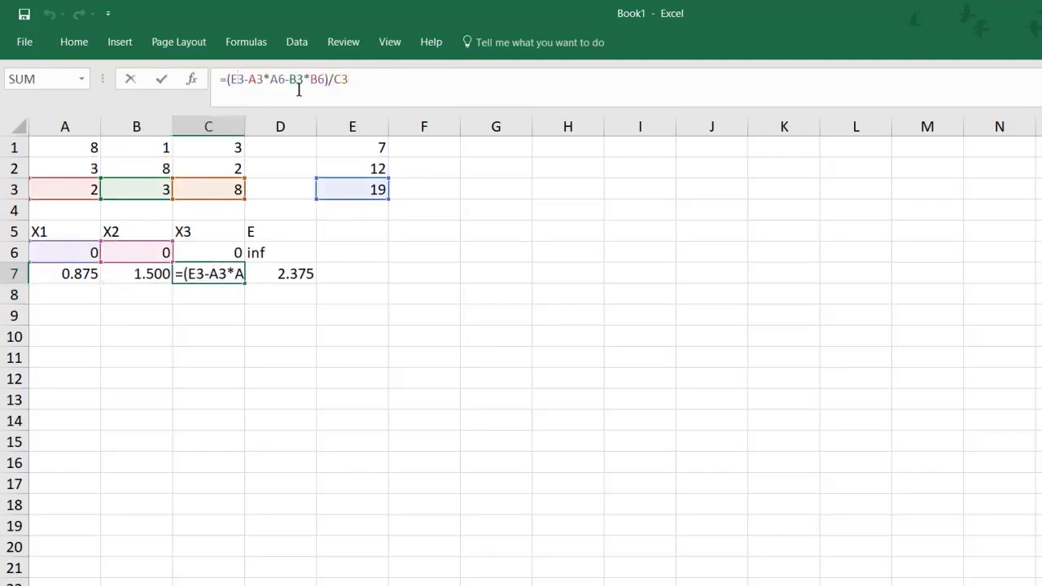
key("F4")
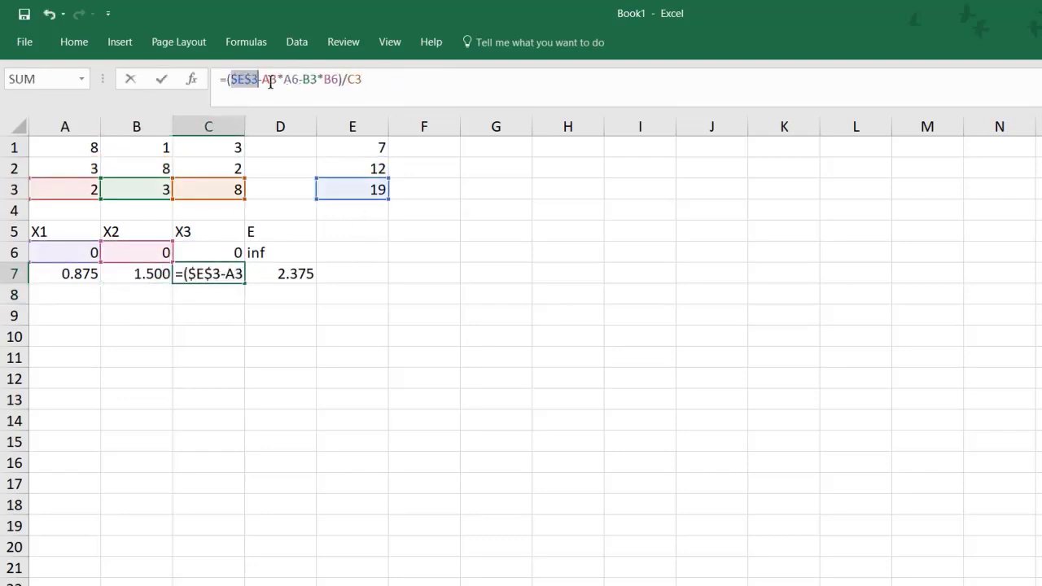
left_click(270, 79)
key("F4")
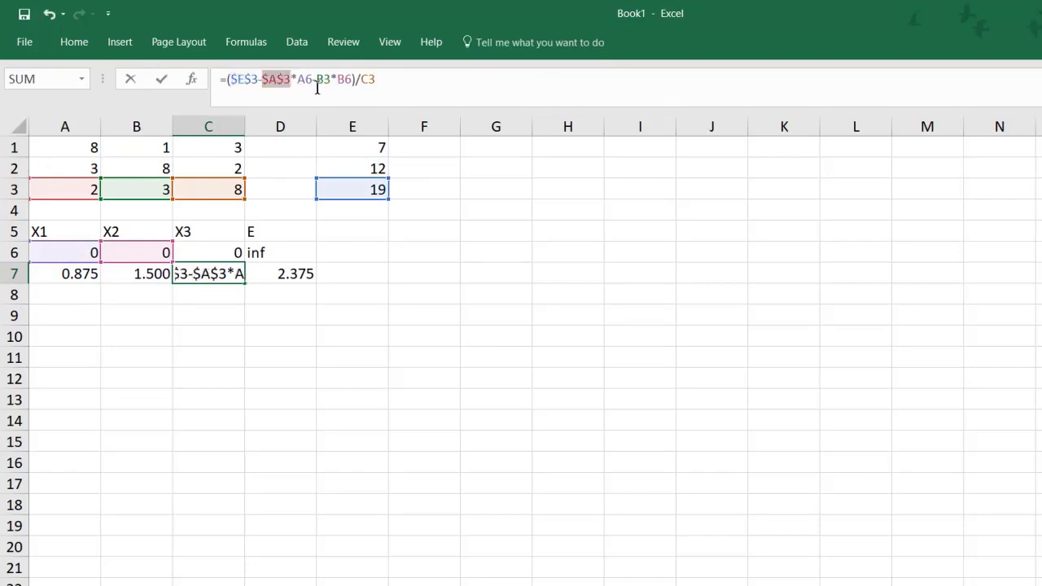
left_click(324, 79)
key("F4")
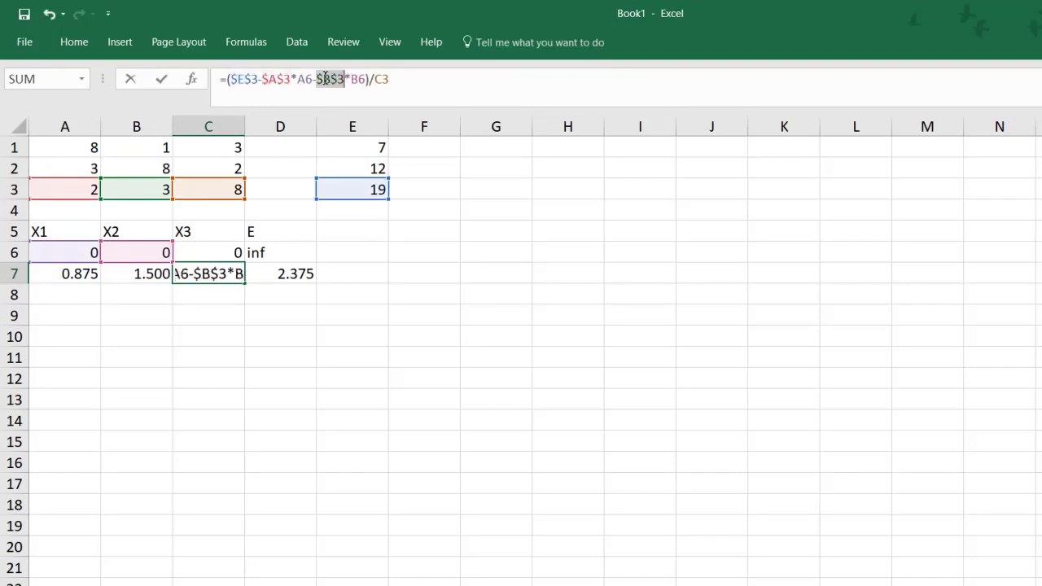
left_click(383, 79)
key("F4")
key("Return")
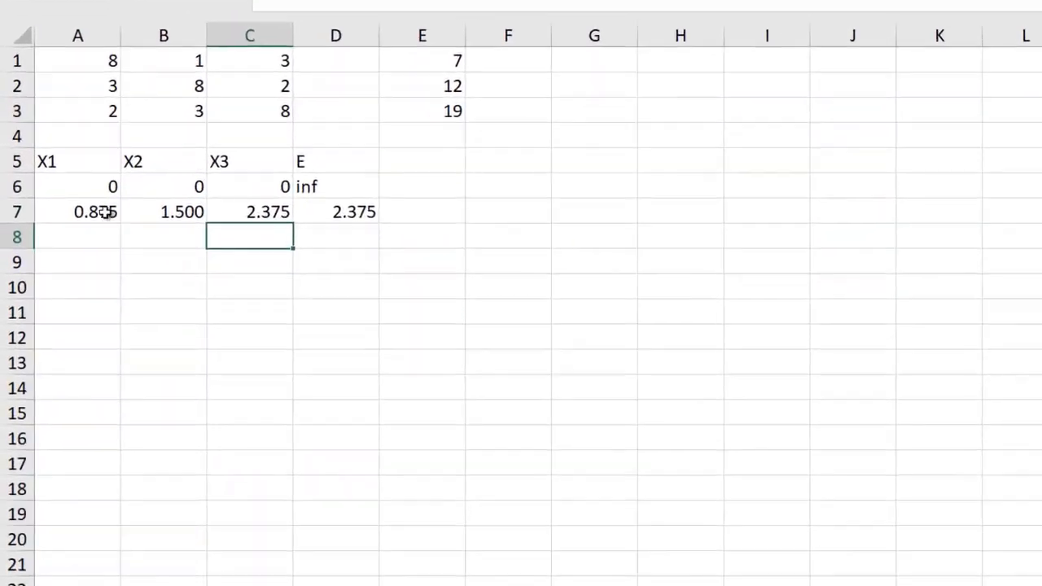
- Copy the X1, X2 and X3 formulas from A7, B7 and C7 down through row 21
left_click(99, 251)
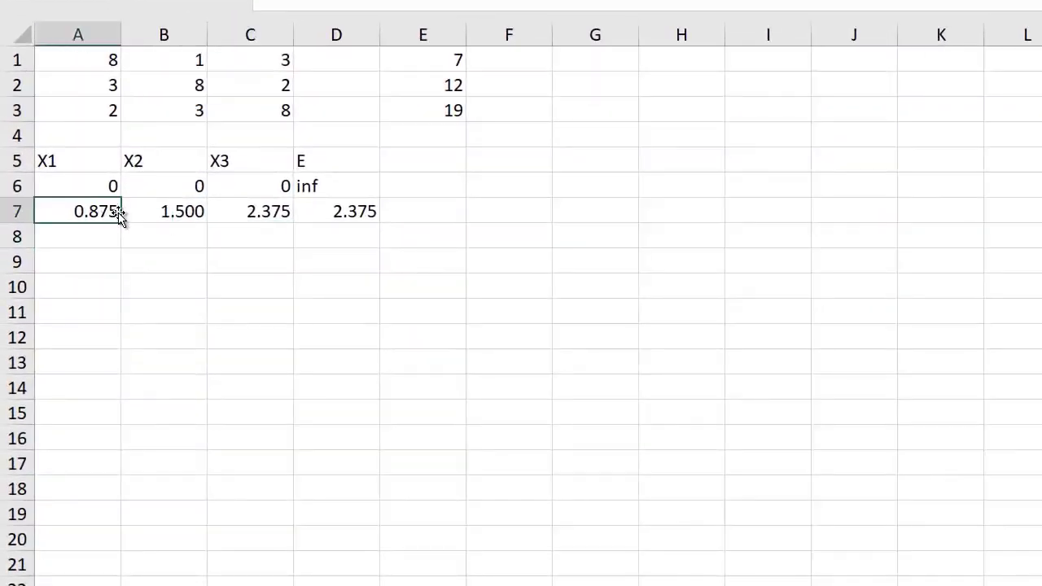
left_click_drag(108, 260, 105, 570)
left_click(176, 211)
left_click_drag(208, 223, 199, 554)
left_click(277, 217)
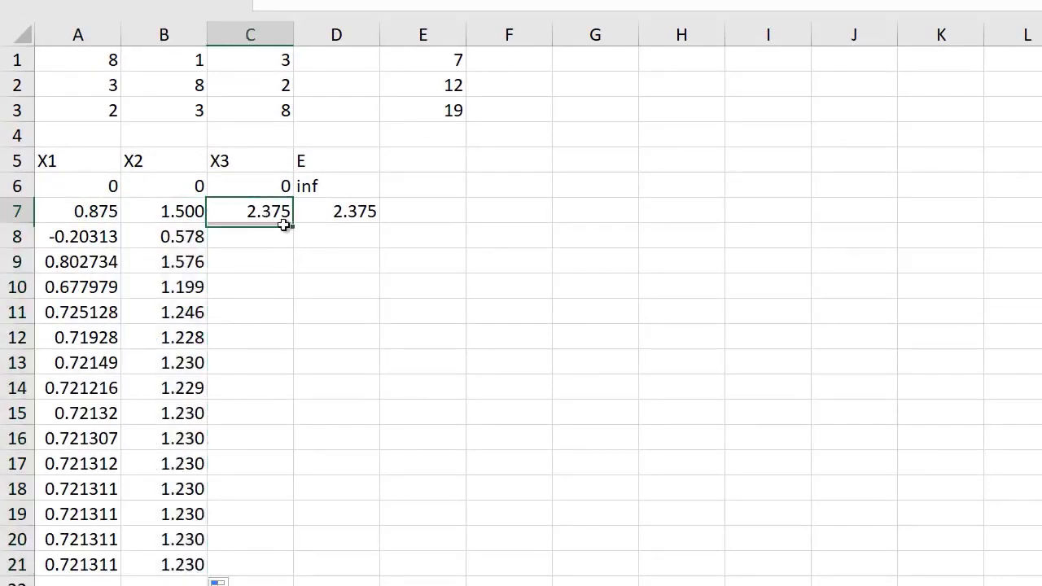
left_click_drag(296, 228, 284, 522)
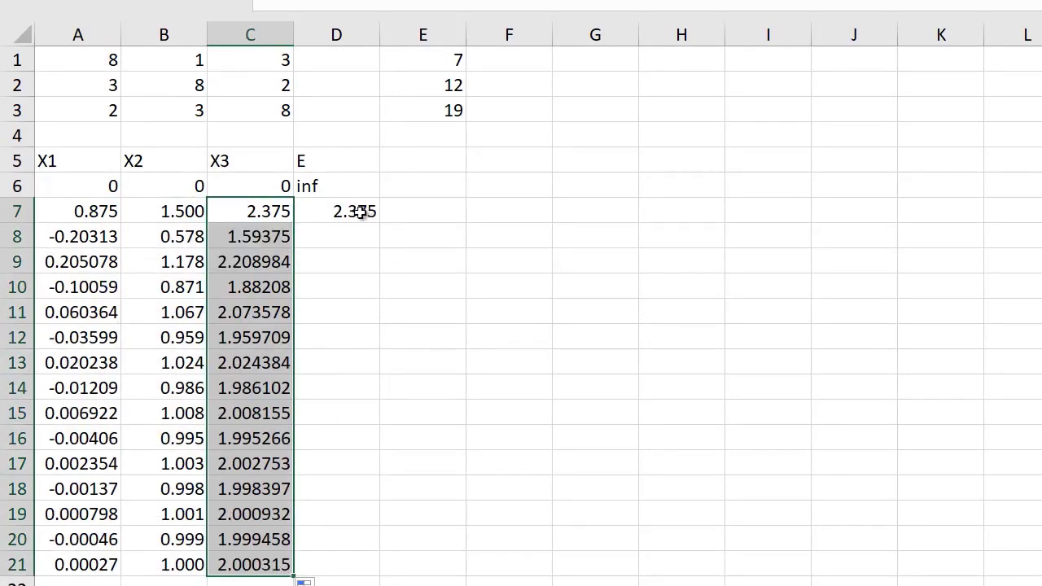
- Copy the error formula from D7 down through row 21
left_click(368, 213)
left_click_drag(378, 218, 347, 565)
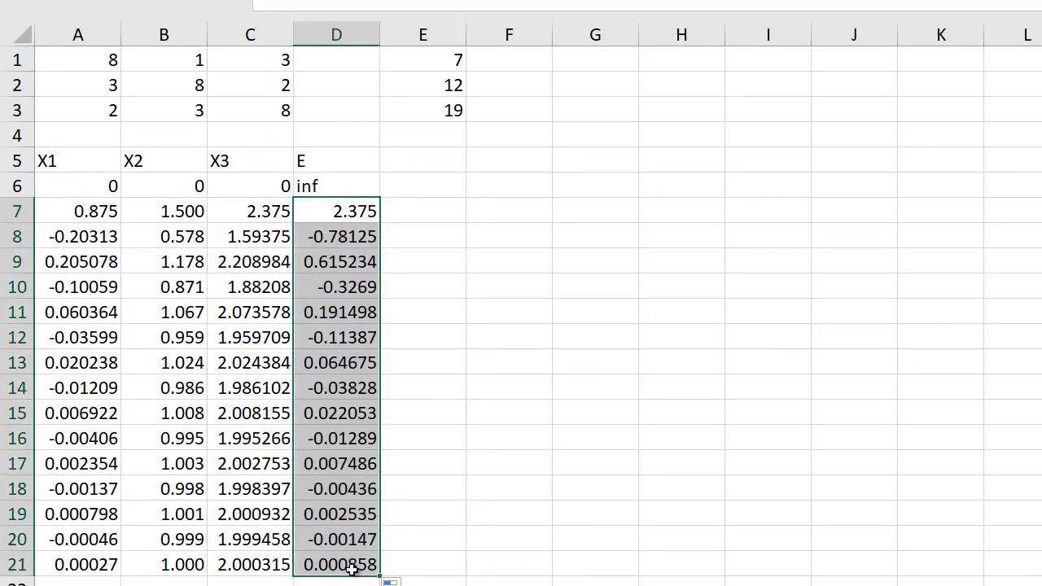
left_click(476, 561)
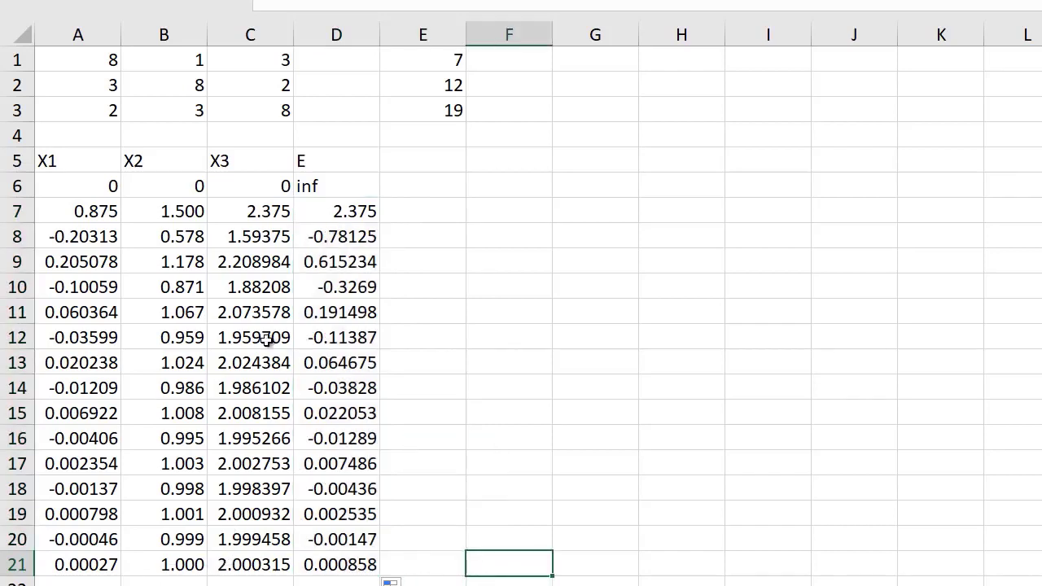
- Examine the X1, X2 and X3 results at the end of the iteration table, around the cells below row 21
left_click(251, 584)
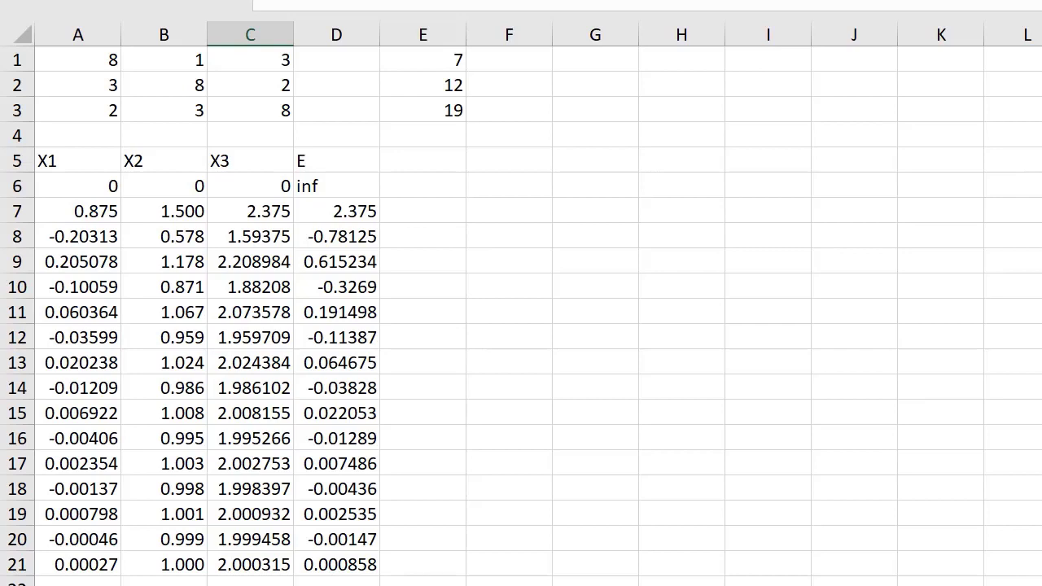
key("Left")
key("Left")
key("Right")
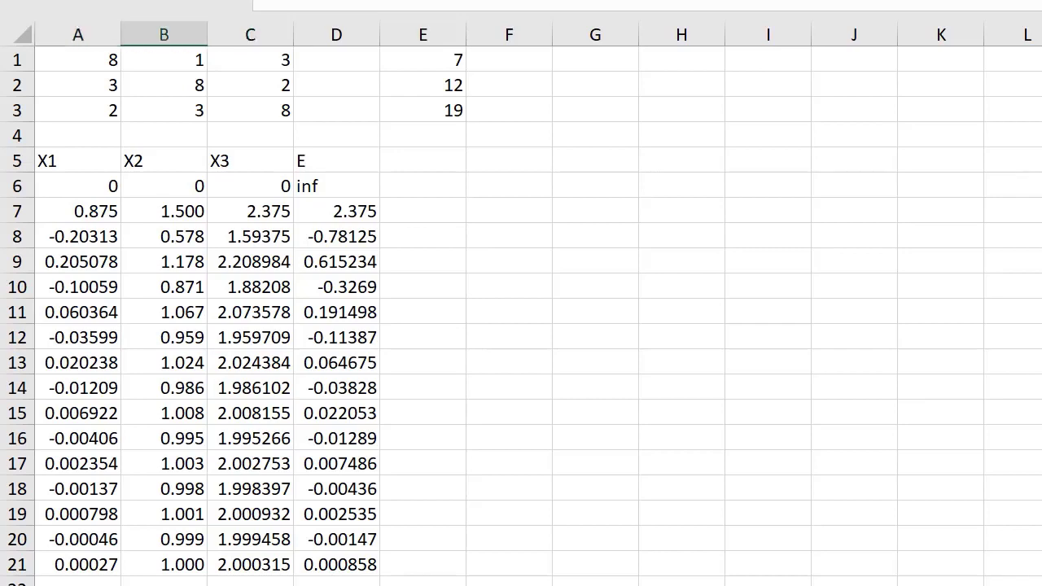
key("Left")
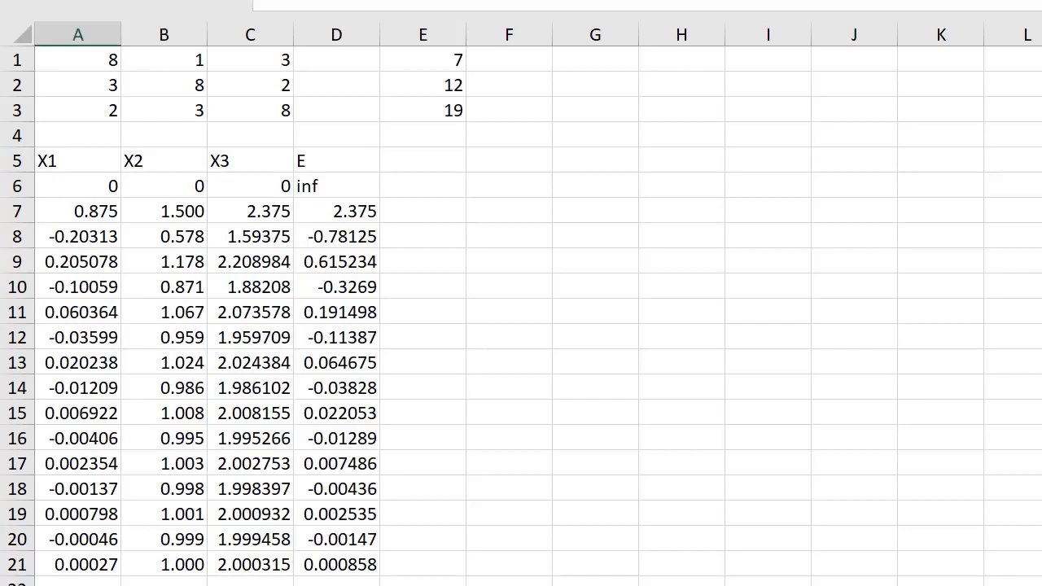
key("Right")
key("Left")
key("Right")
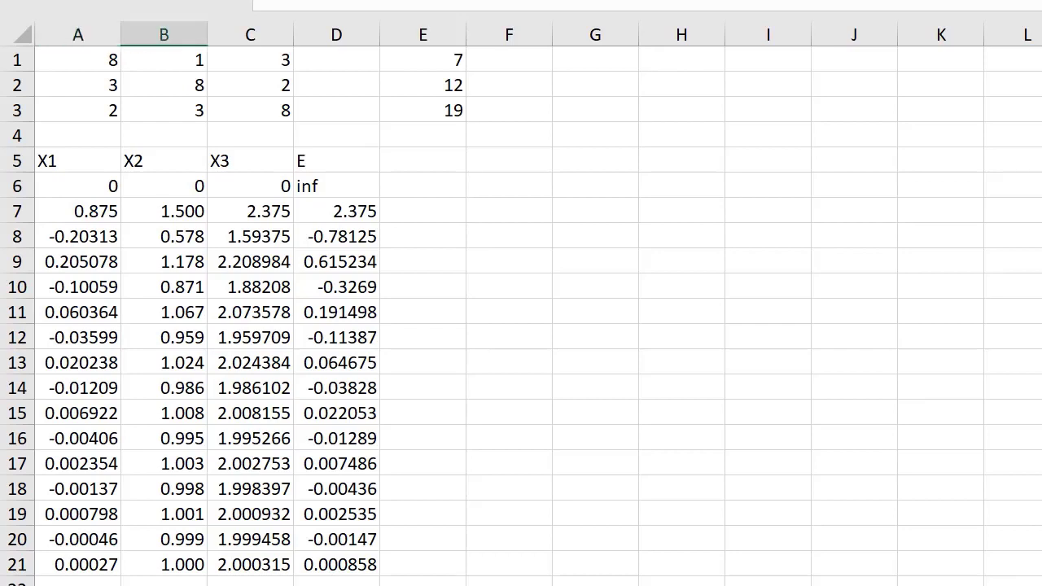
key("Left")
key("Up")
key("Up")
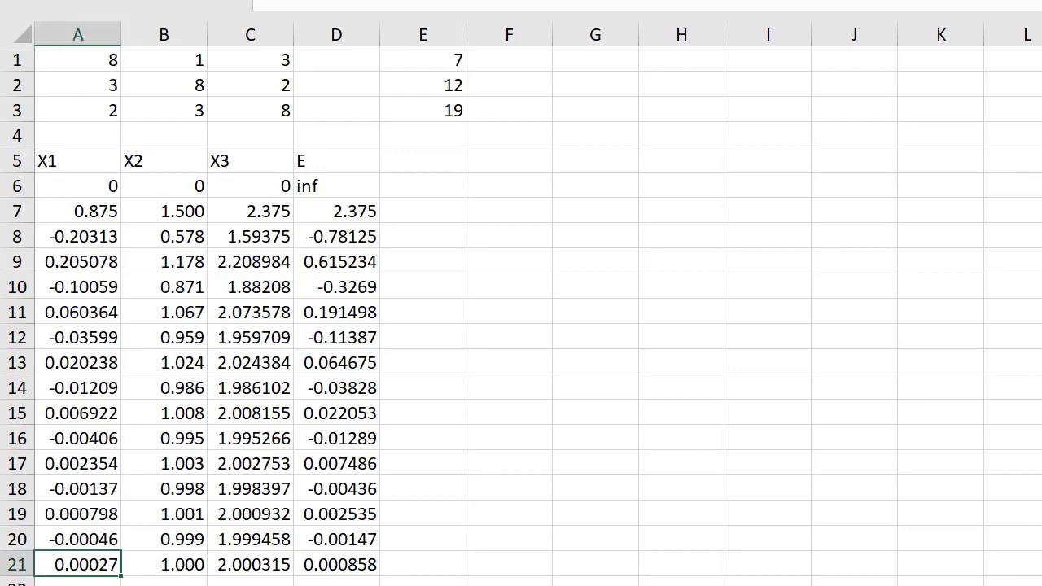
key("Down")
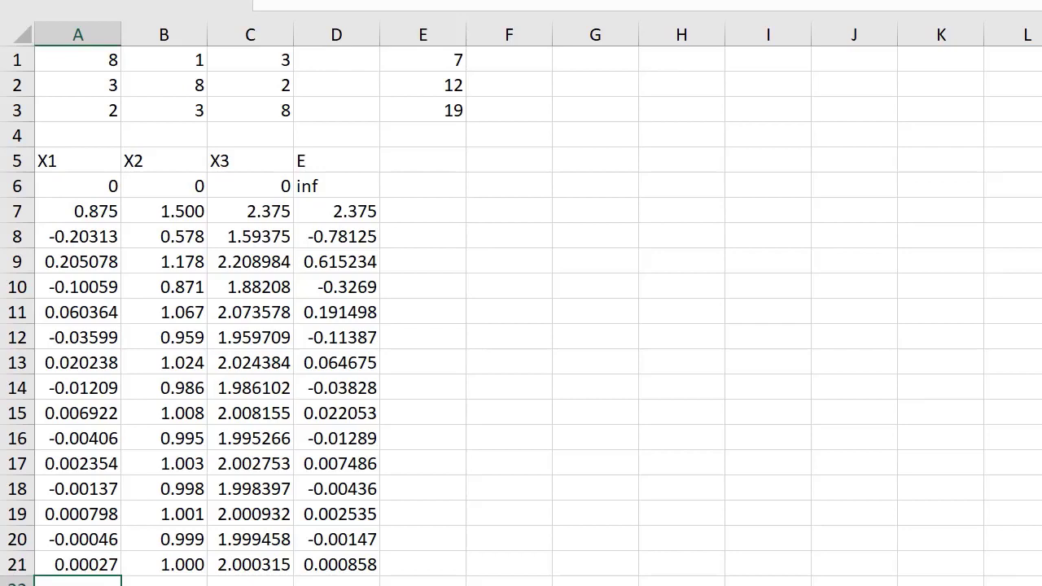
key("Right")
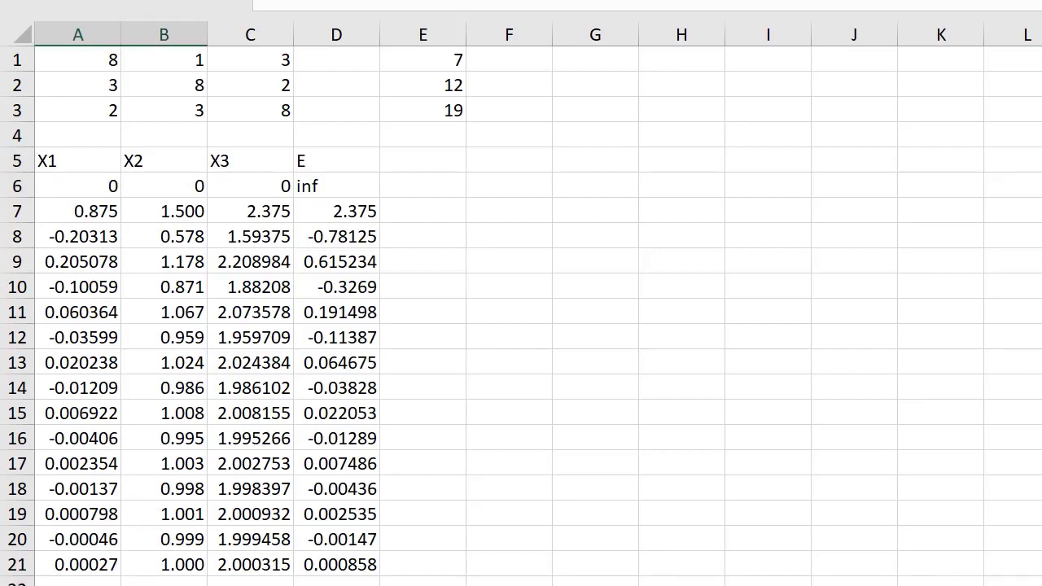
key("Right")
key("Right")
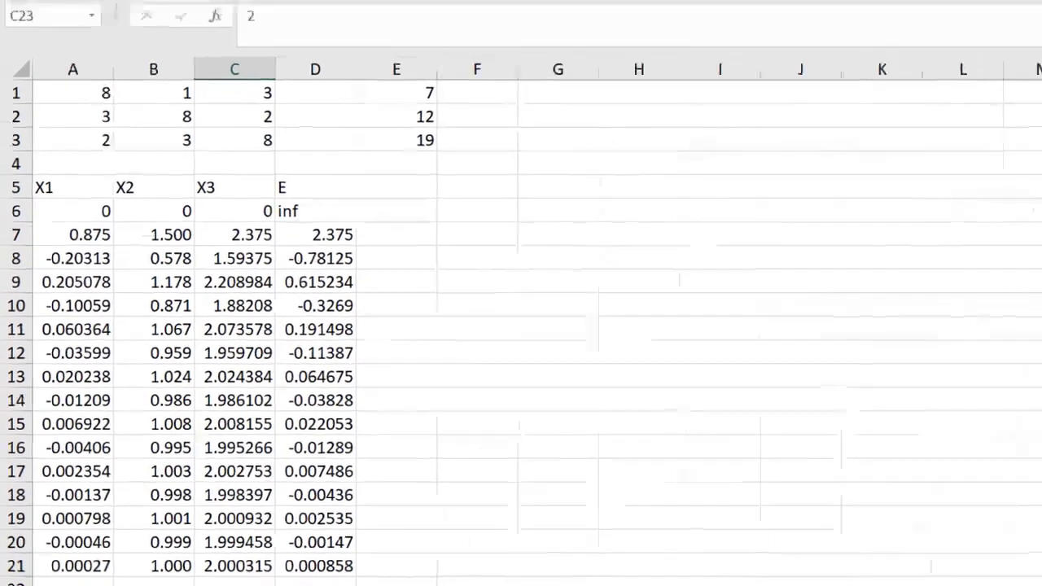
key("shift+Left")
key("shift+Left")
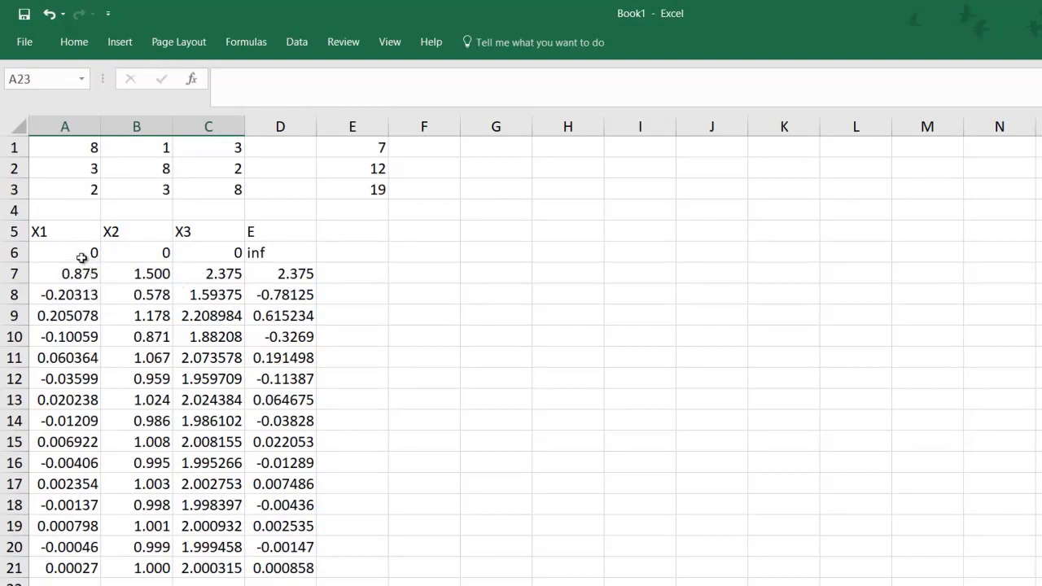
- Replace the A6 reference with A7 in B7's X2 formula, giving =($E$2-$A$2*A7-$C$2*C6)/$B$2
left_click(143, 276)
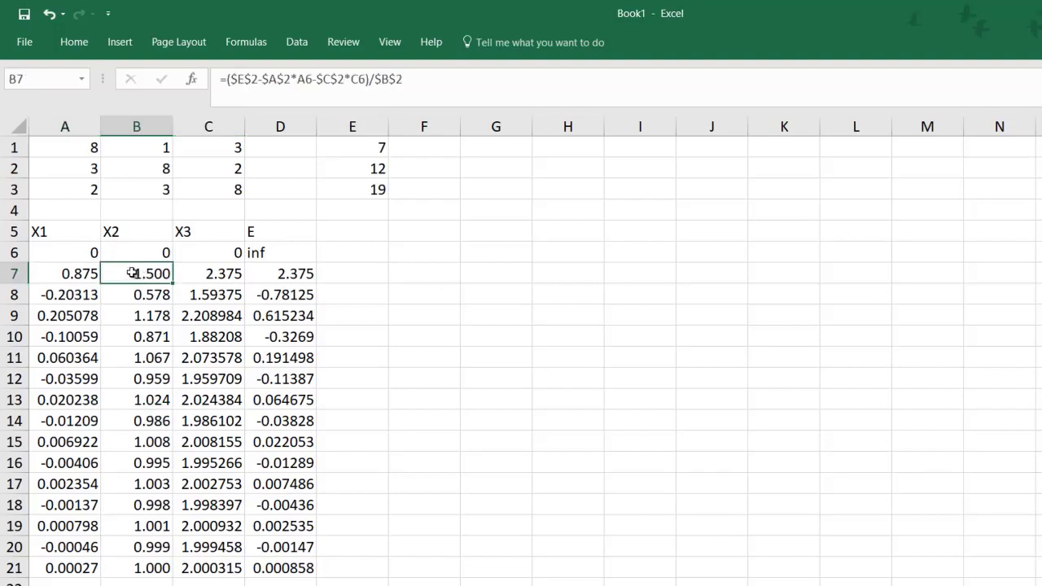
left_click(78, 276)
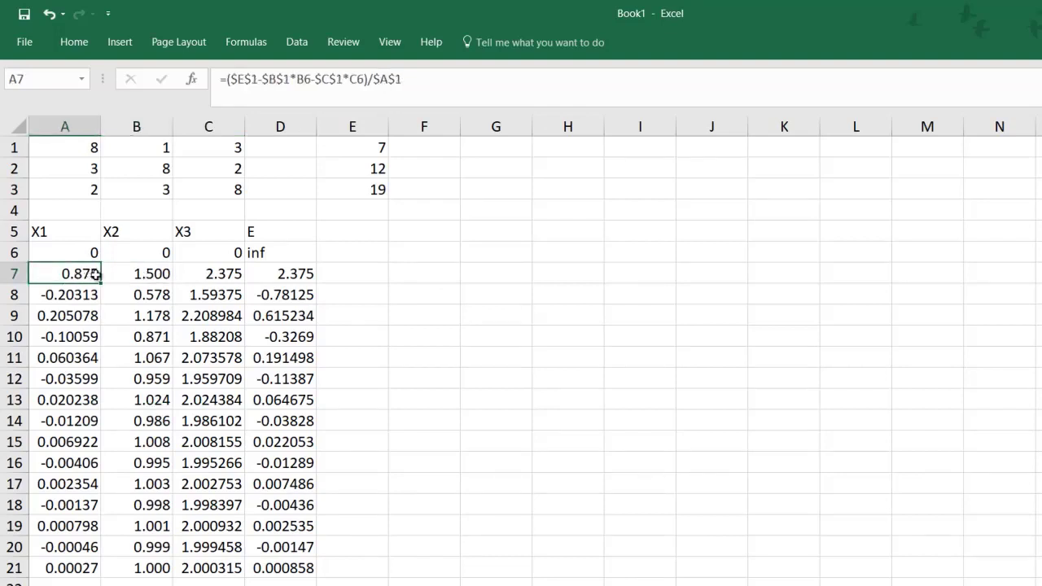
left_click(139, 276)
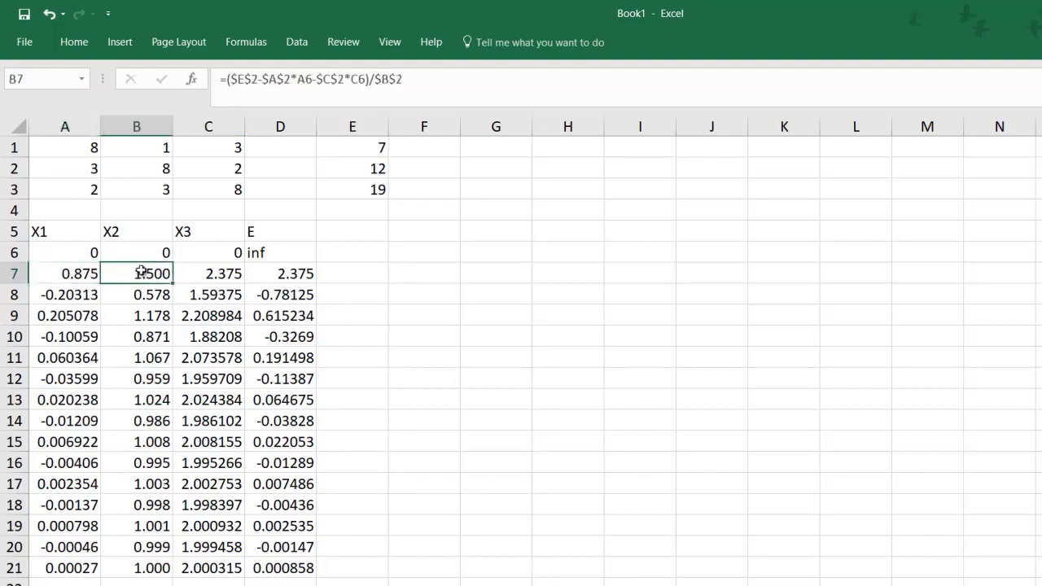
left_click(74, 252)
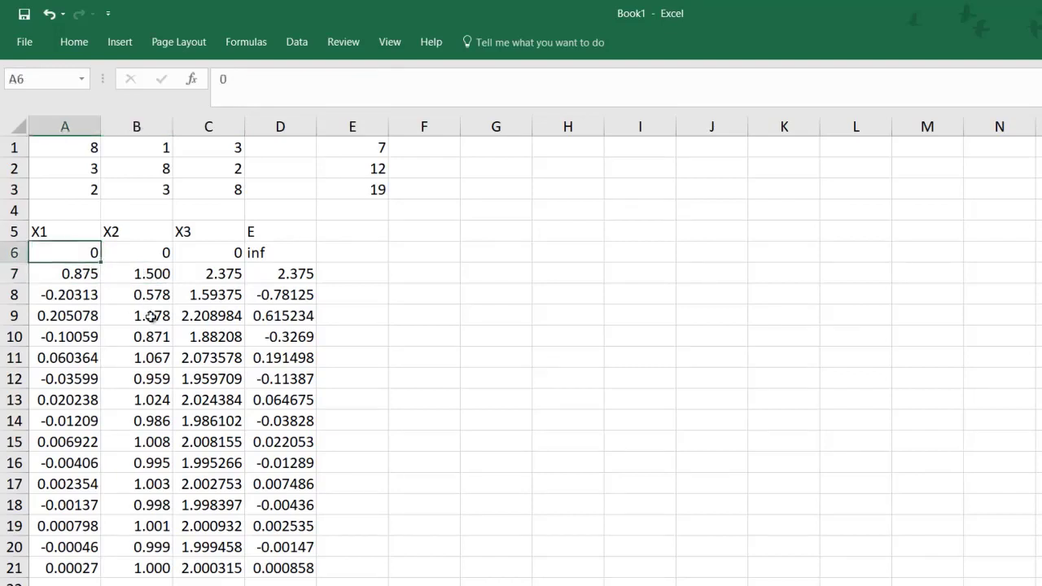
left_click(155, 272)
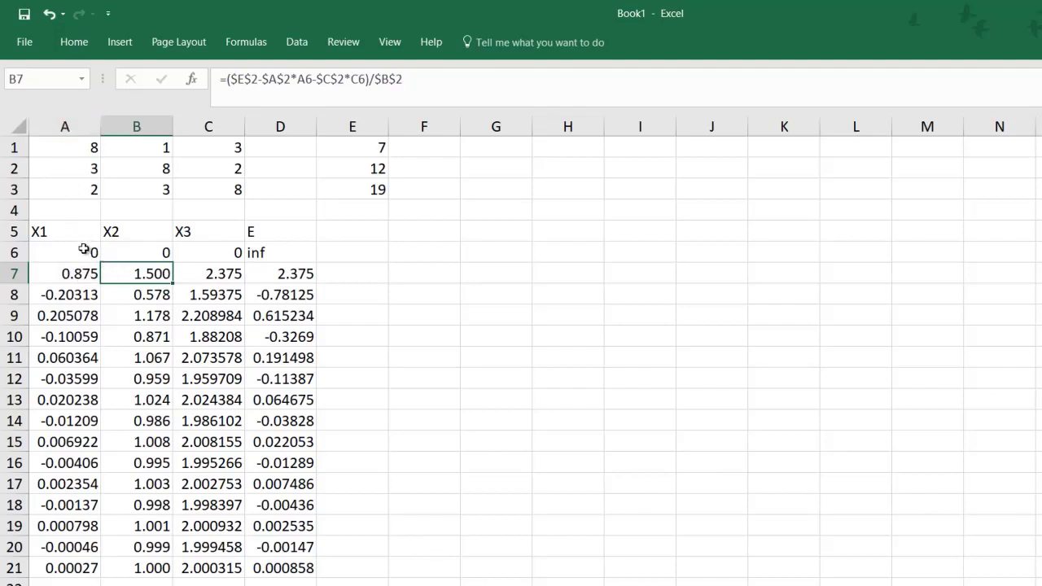
left_click(309, 78)
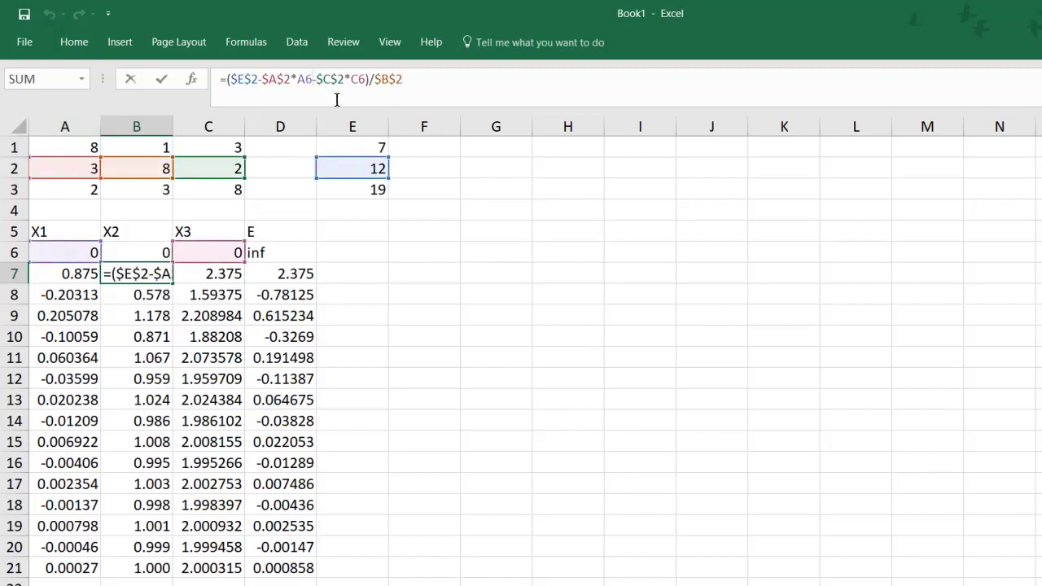
key("BackSpace")
key("BackSpace")
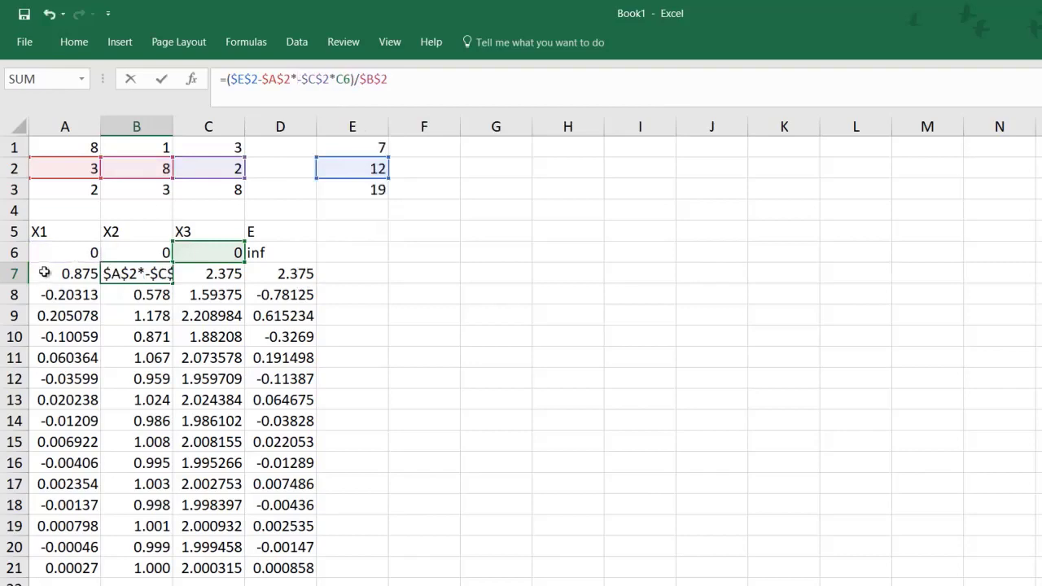
left_click(65, 273)
key("Return")
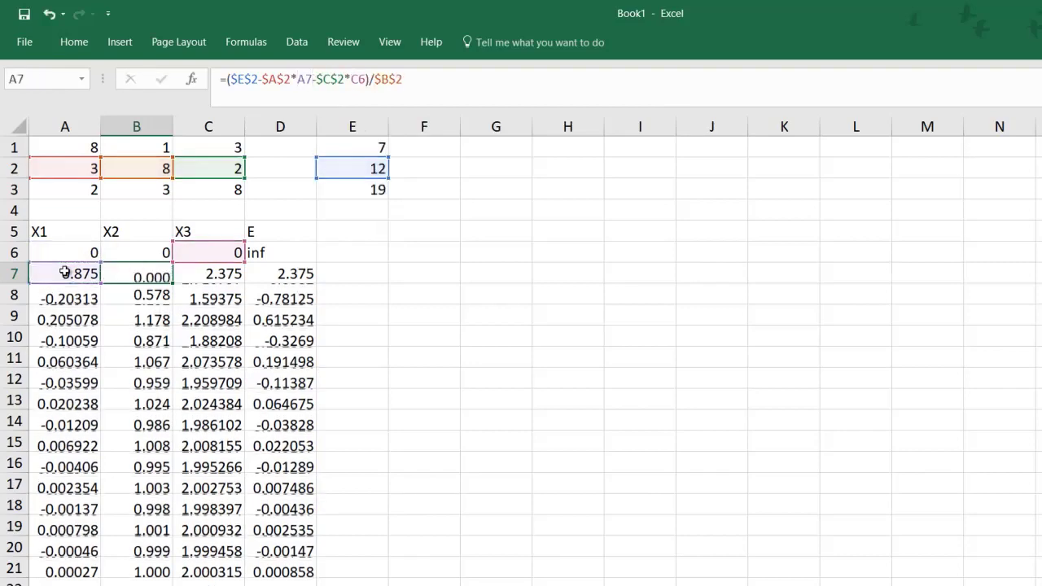
left_click(135, 276)
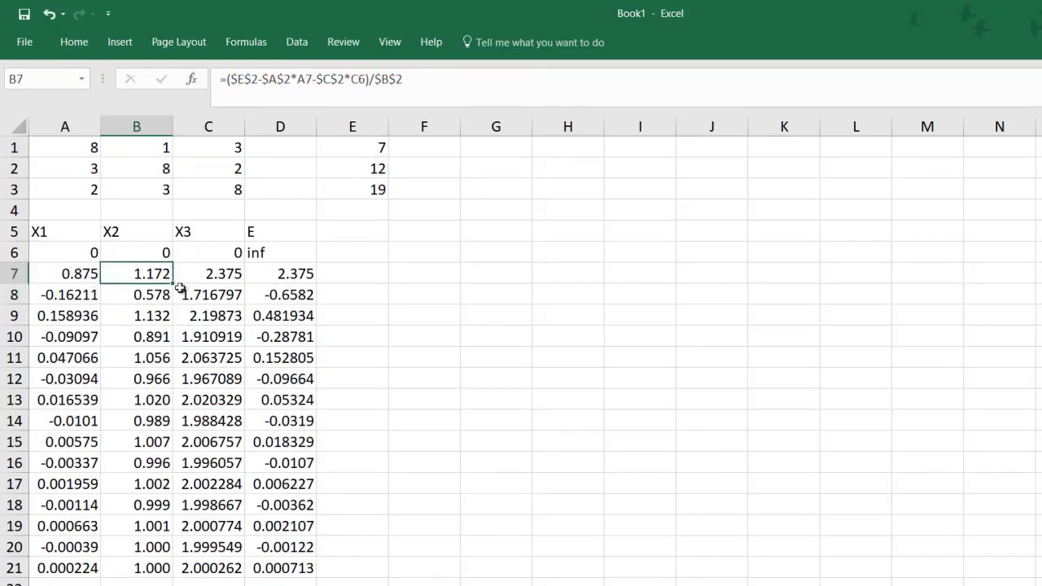
- Replace the A6 and B6 references with A7 and B7 in C7's X3 formula, giving =($E$3-$A$3*A7-$B$3*B7)/$C$3
left_click(217, 273)
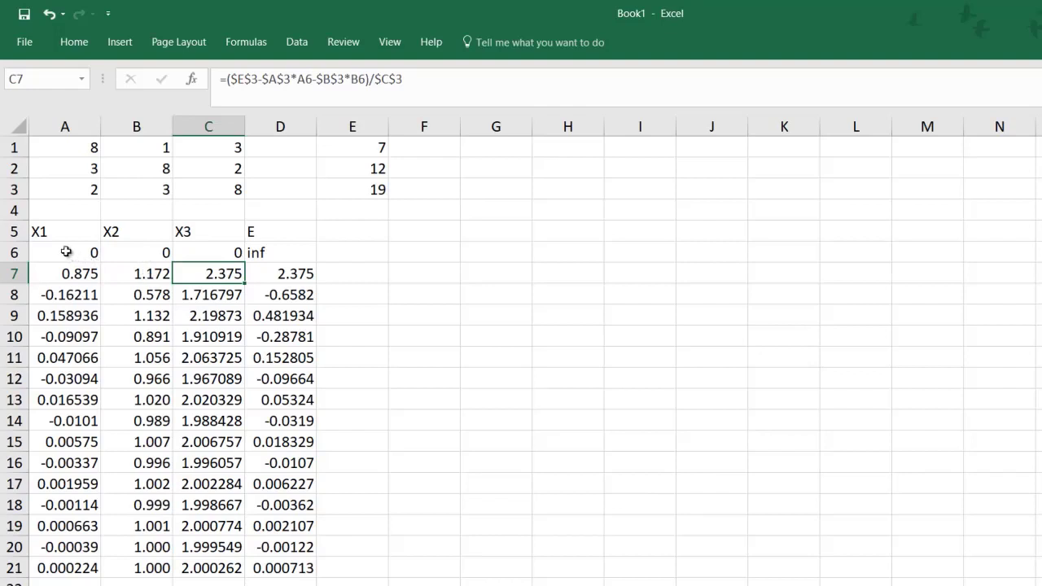
left_click(309, 82)
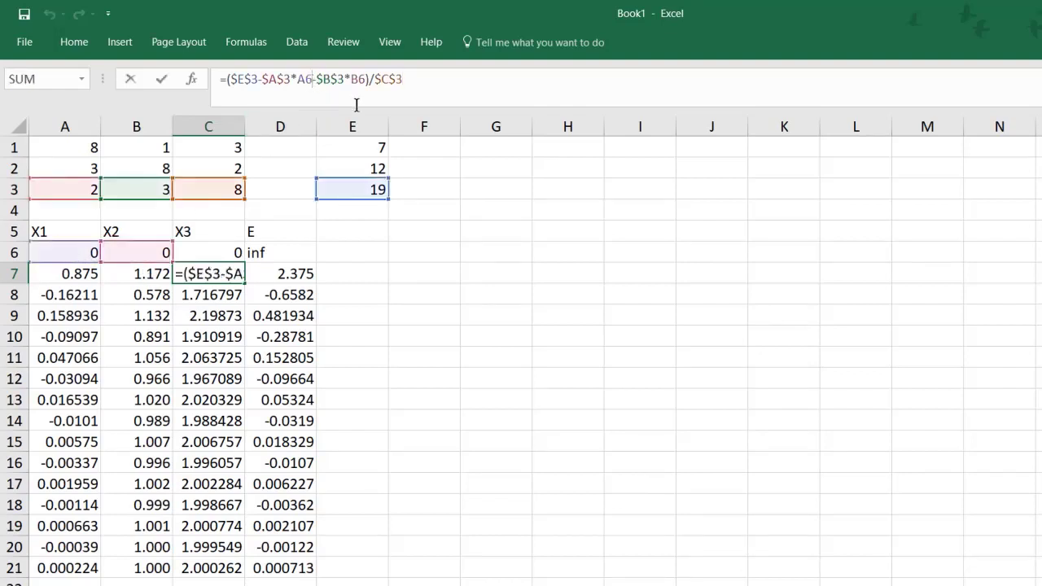
key("BackSpace")
key("BackSpace")
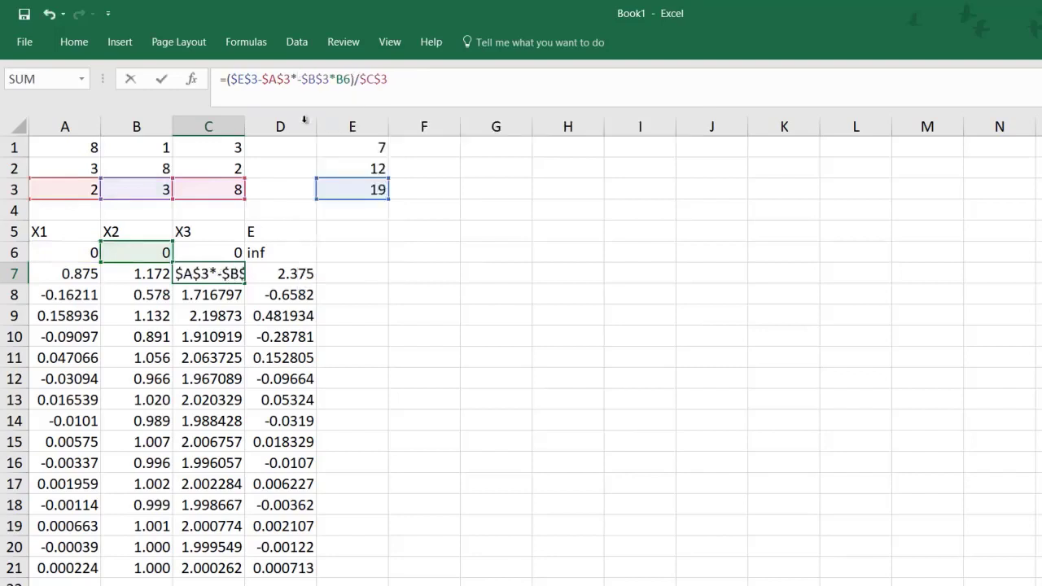
left_click(67, 275)
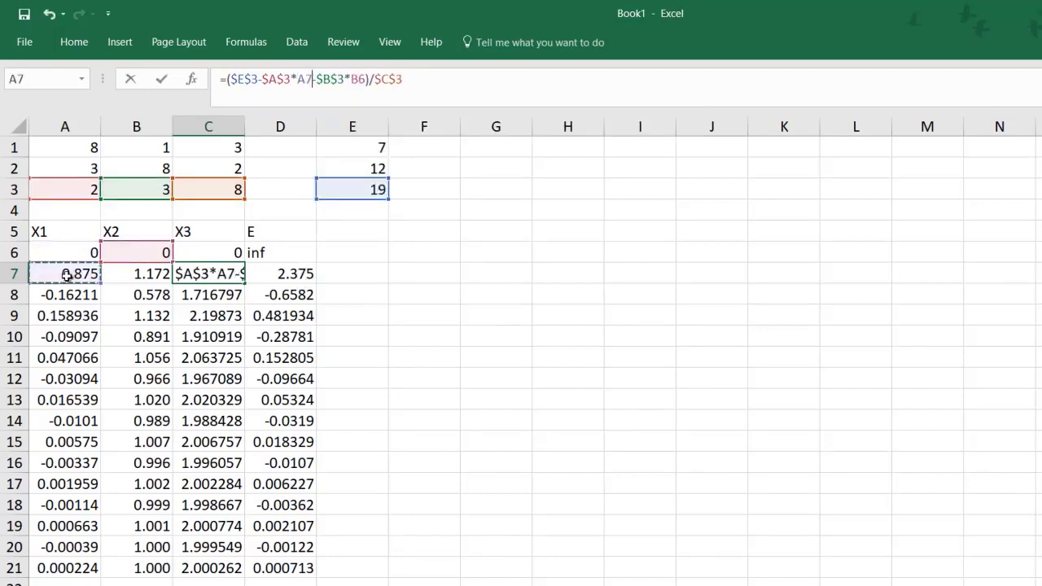
left_click(365, 76)
key("BackSpace")
key("BackSpace")
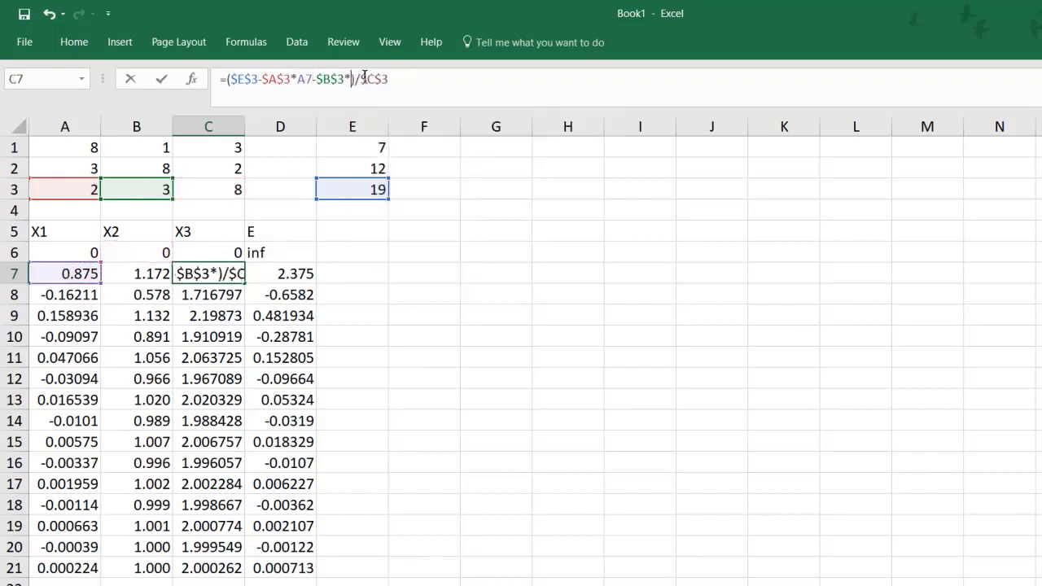
left_click(124, 274)
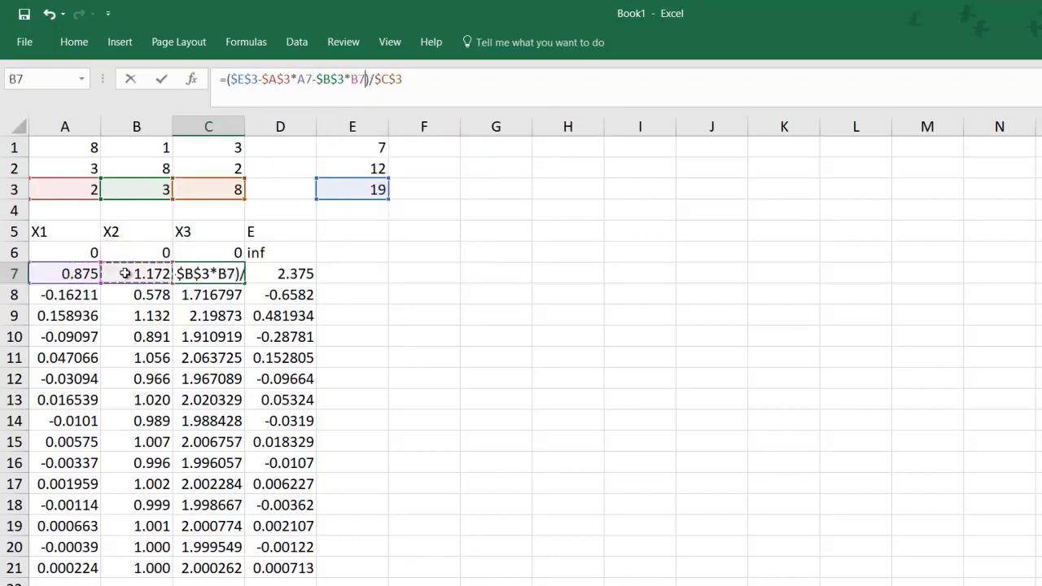
key("Return")
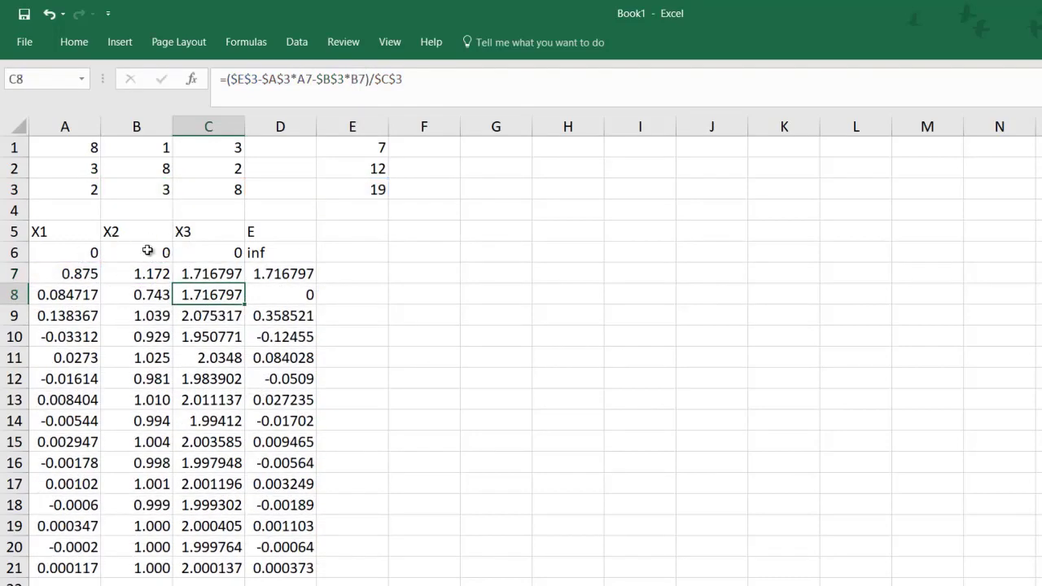
- Fill the X1, X2 and revised X3 formulas from A7, B7 and C7 down through row 21
left_click(92, 274)
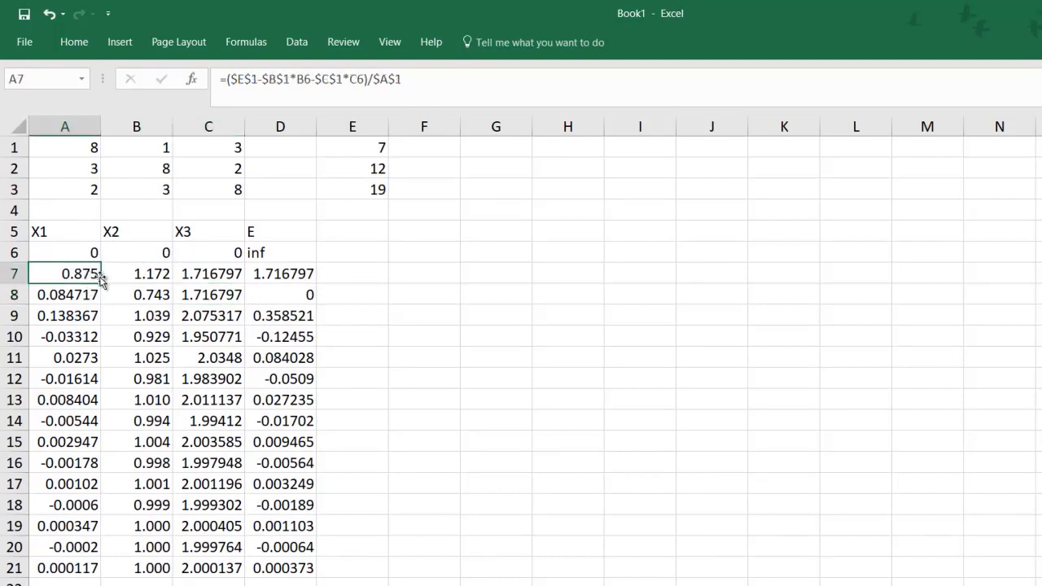
left_click_drag(99, 284, 92, 547)
left_click(155, 274)
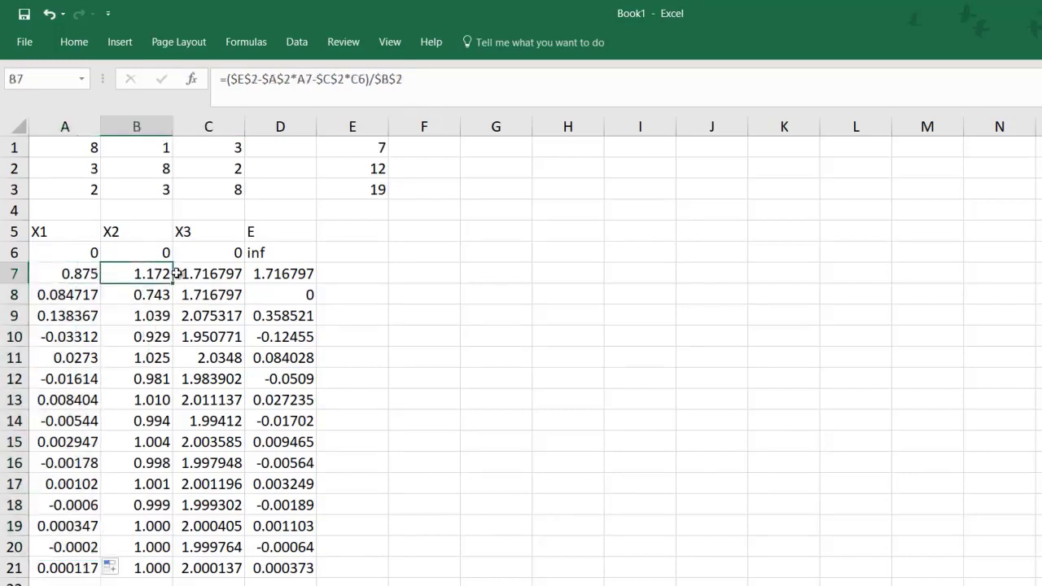
left_click_drag(173, 283, 152, 577)
left_click(217, 271)
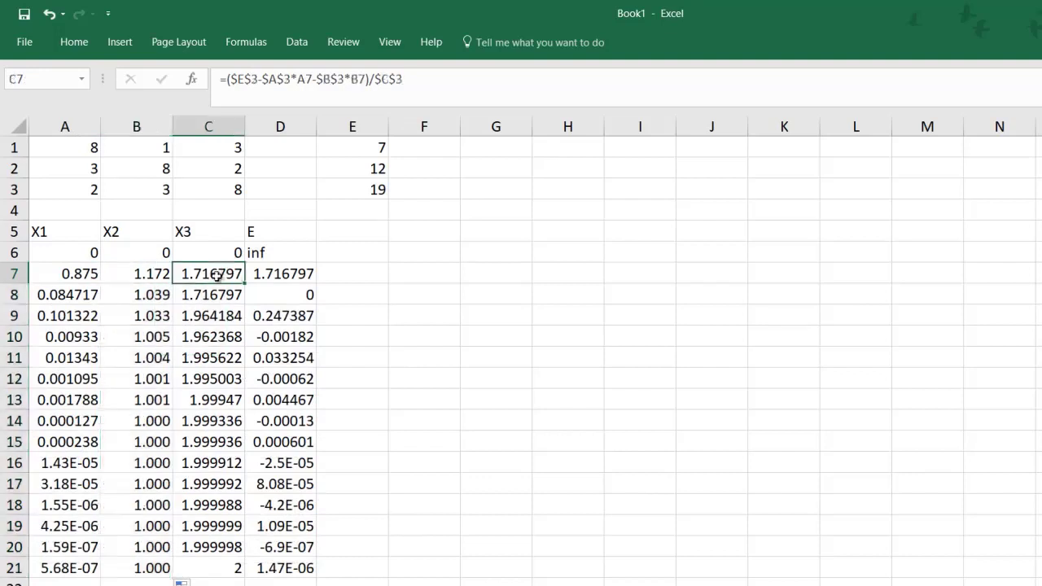
left_click_drag(242, 281, 210, 574)
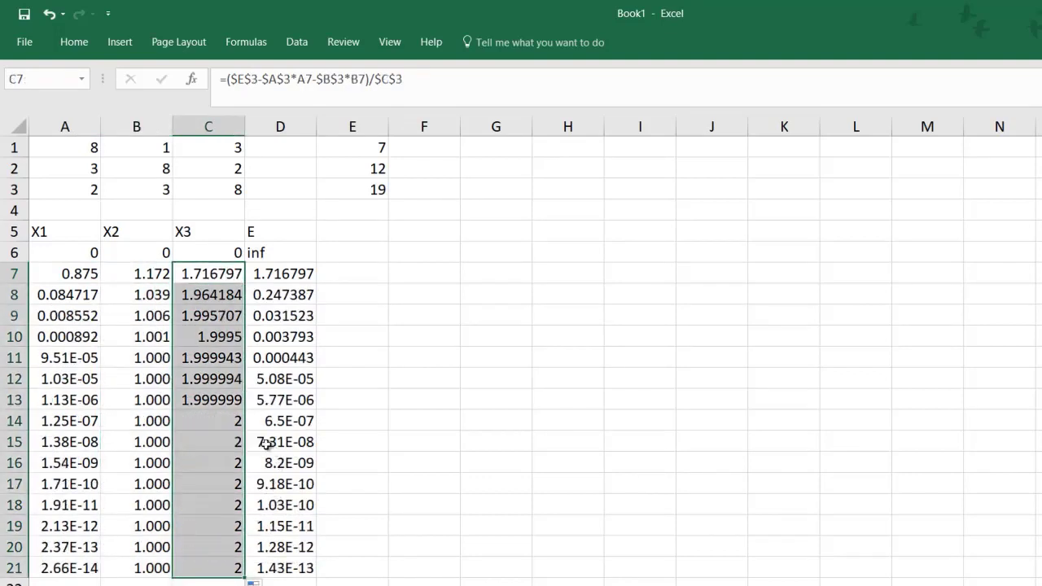
- Select A14:D14 to examine the X1, X2, X3 and error values of that iteration
left_click(141, 438)
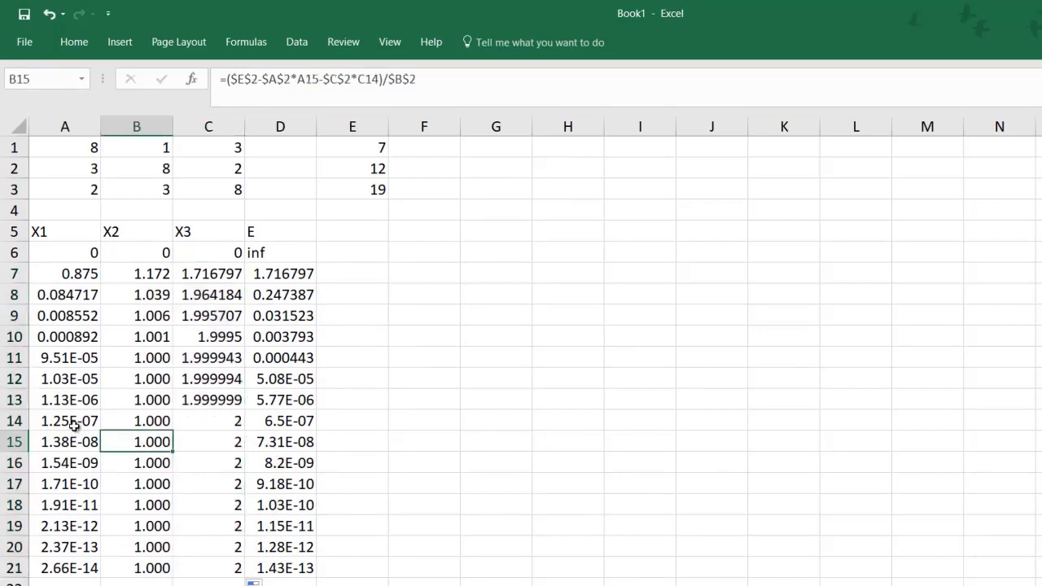
left_click_drag(71, 421, 288, 427)
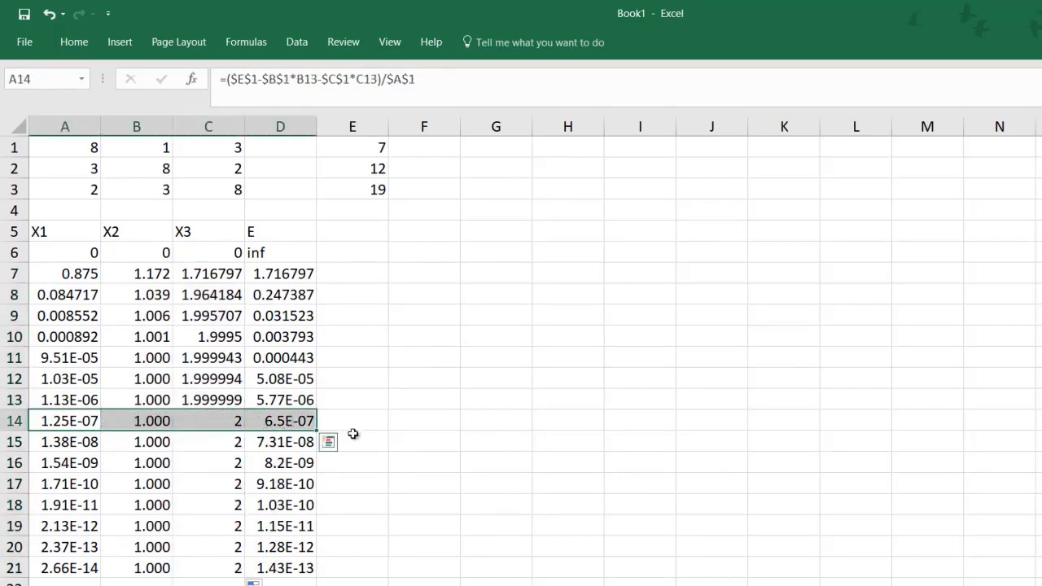